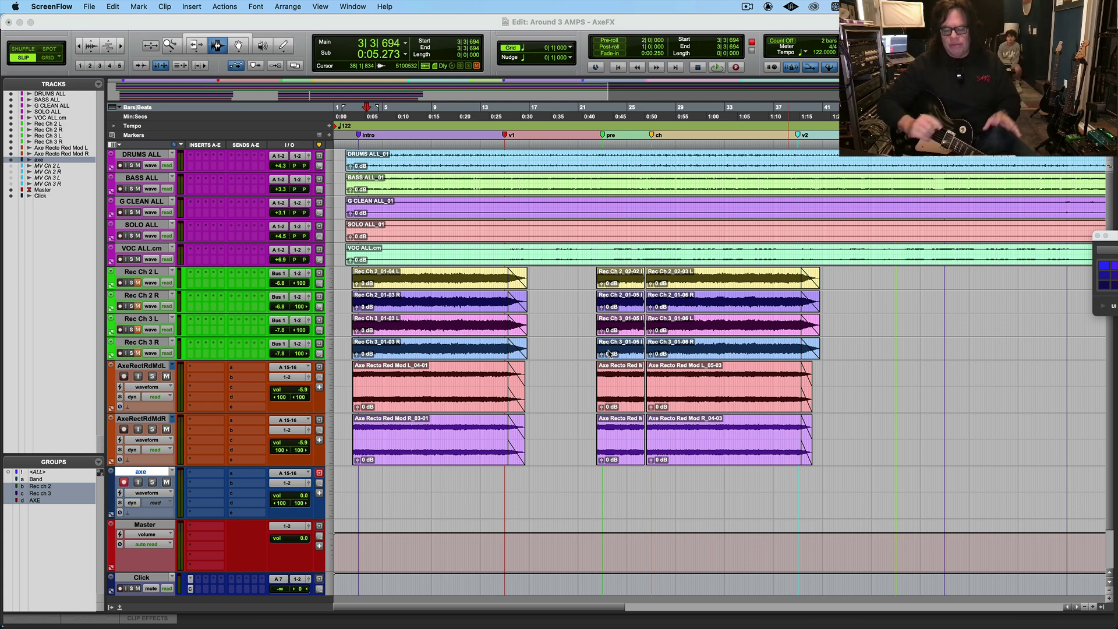
Step: Return to the start of the 'Around 3 AMPS - AxeFX' session and zoom in on its opening bars
click(468, 444)
key(Return)
key(super+bracketright)
key(super+bracketright)
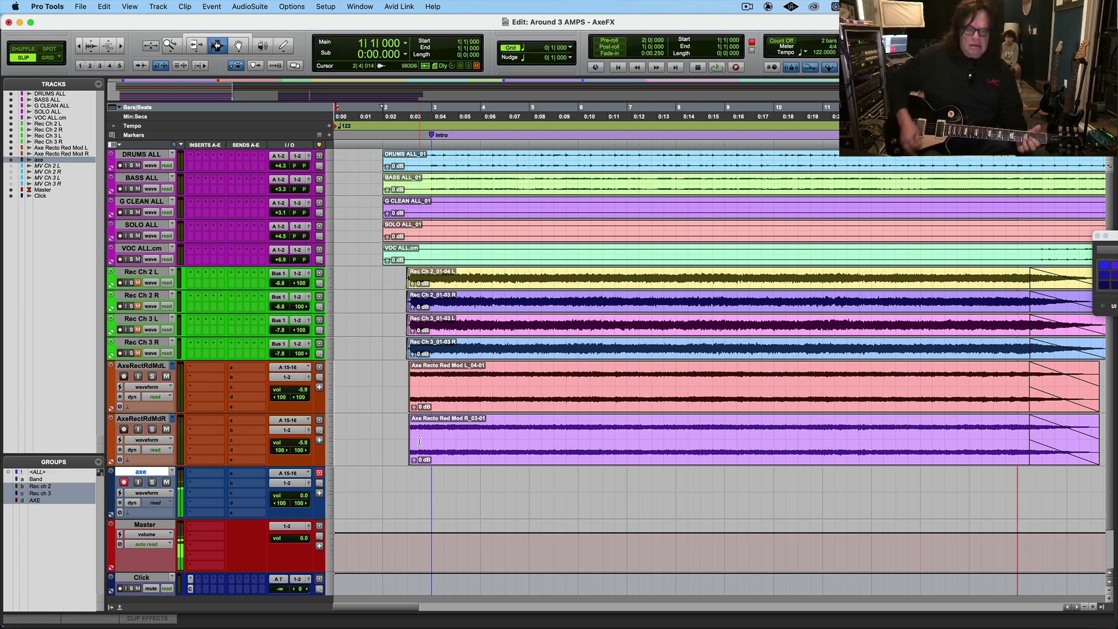
Step: Mute both Axe Recto tracks, switch to Grid mode, and place the start point at bar 2 on the axe track
click(167, 428)
click(432, 524)
key(super+bracketright)
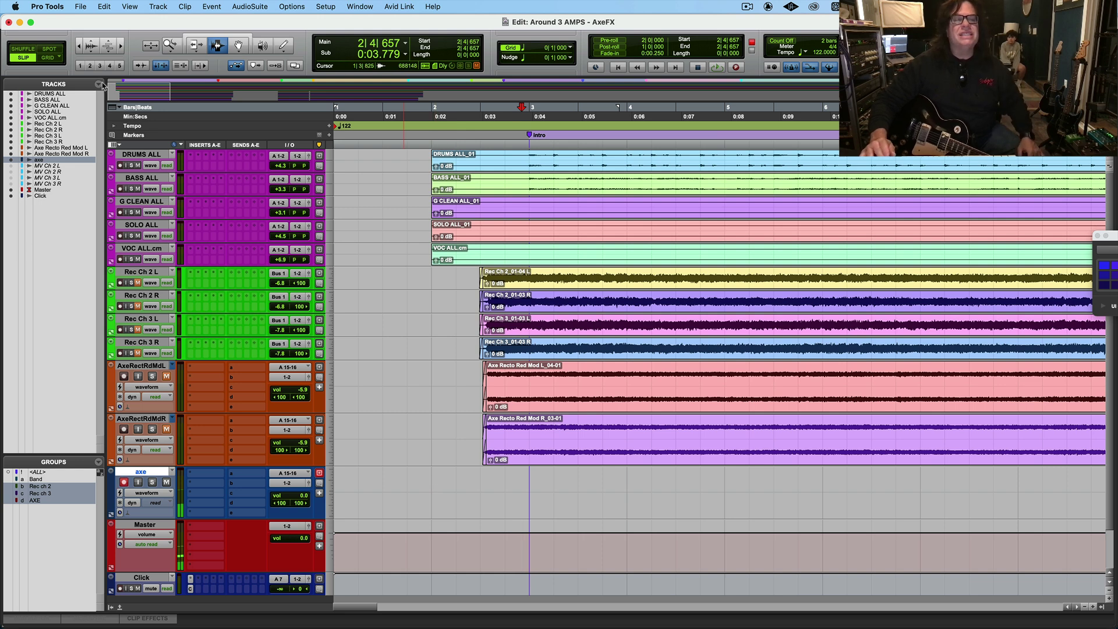
click(56, 58)
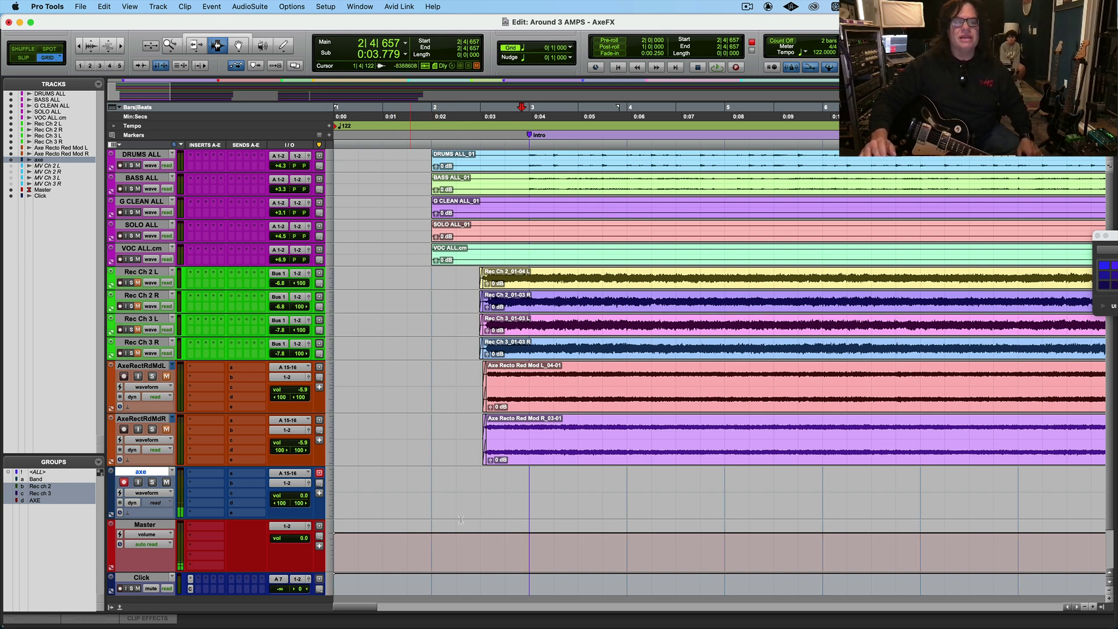
click(428, 492)
Step: Record a short test take on the axe track and undo it
key(super+space)
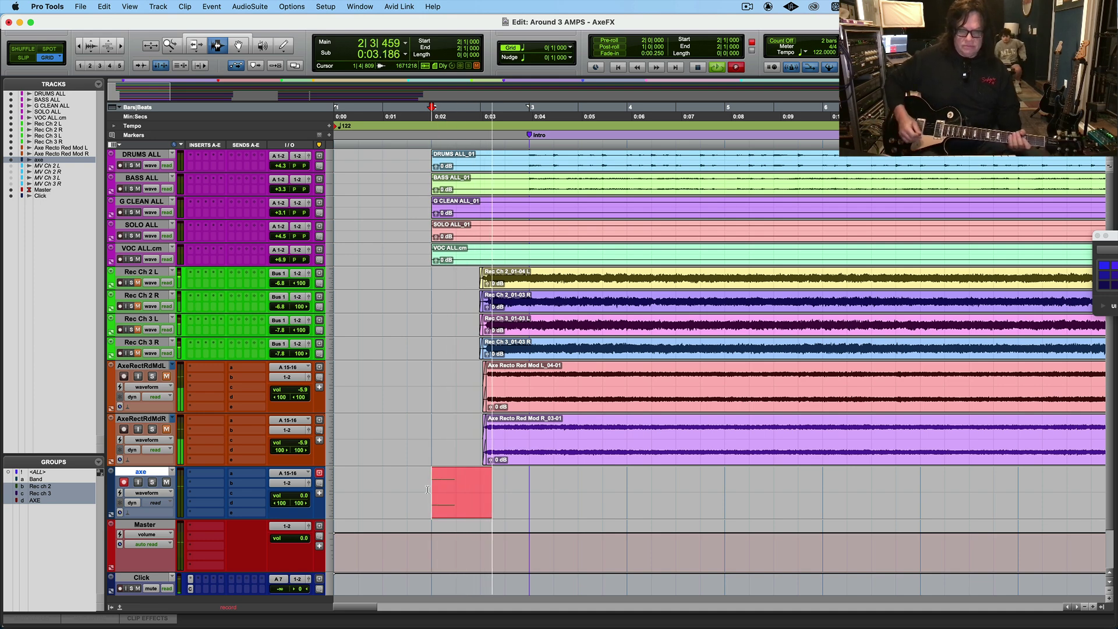
key(super+period)
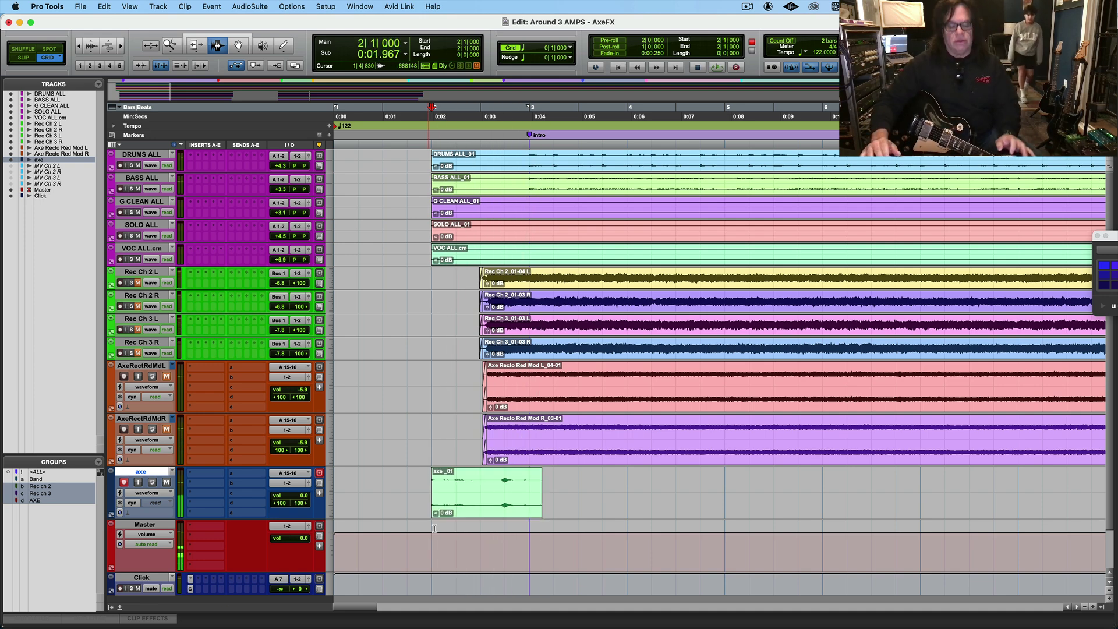
key(super+z)
Step: Raise the Click track fader in the Mix window to about -4.1 dB
key(super+equal)
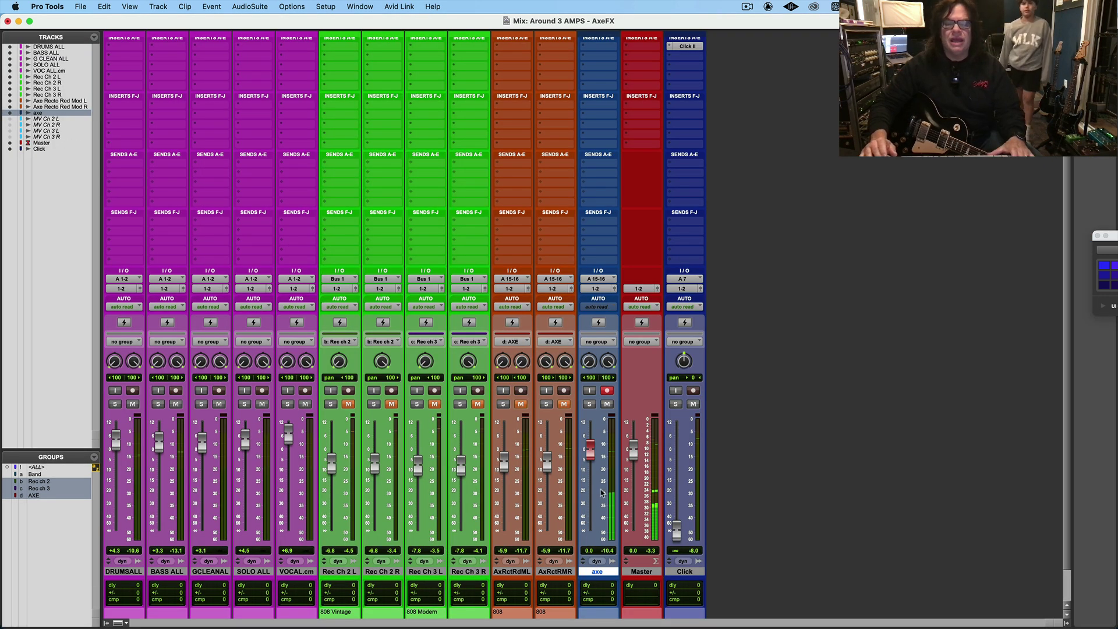
drag(677, 532, 674, 459)
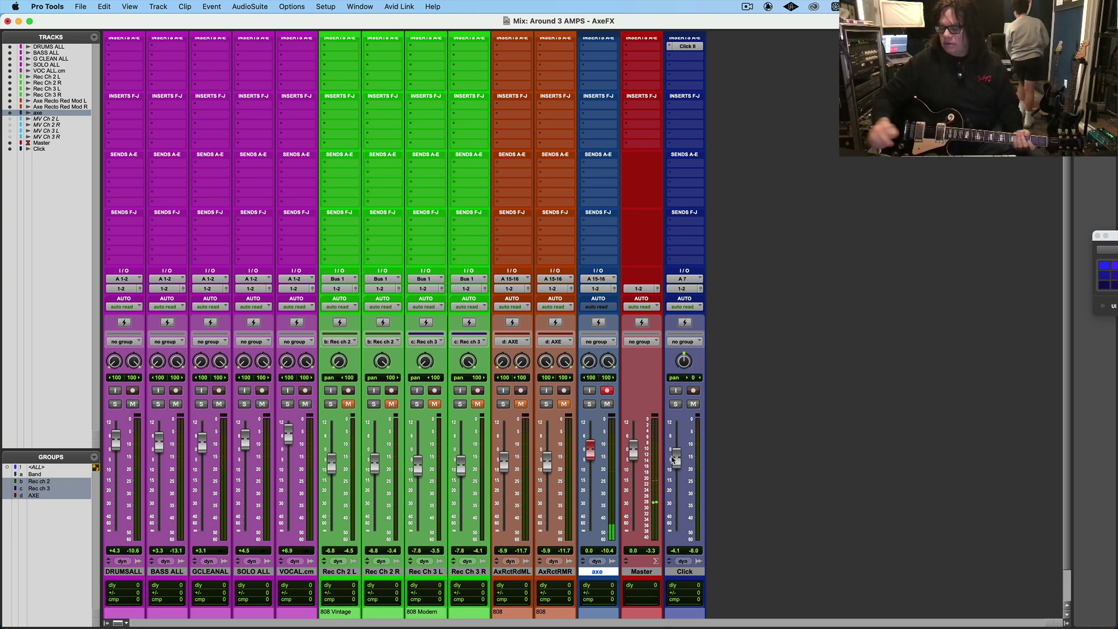
key(super+equal)
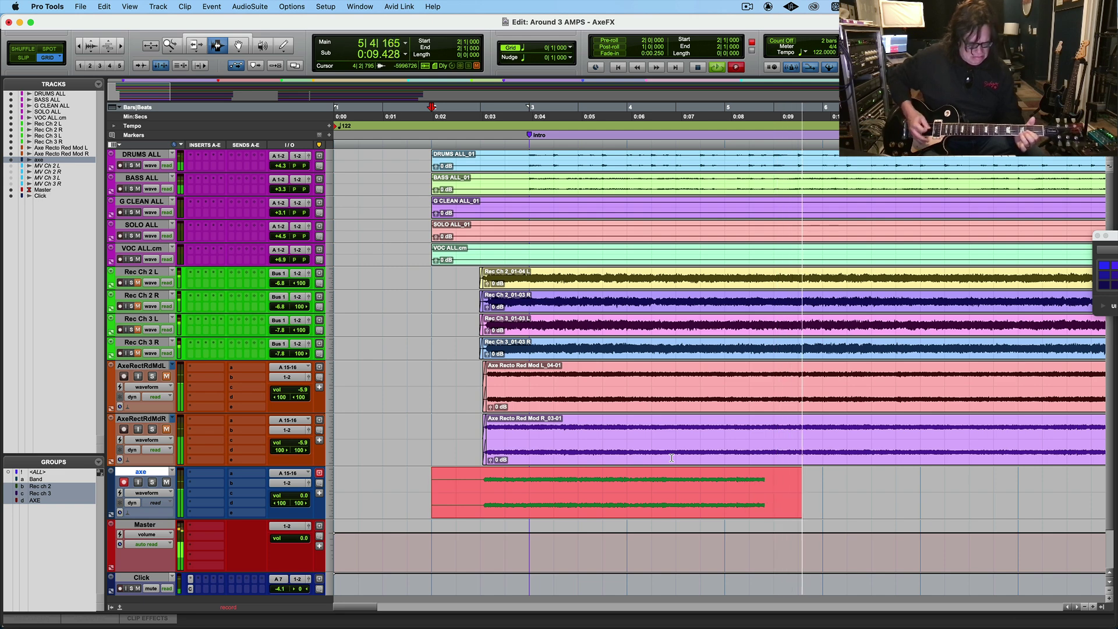
Step: Stop recording and play back the new axe take
key(space)
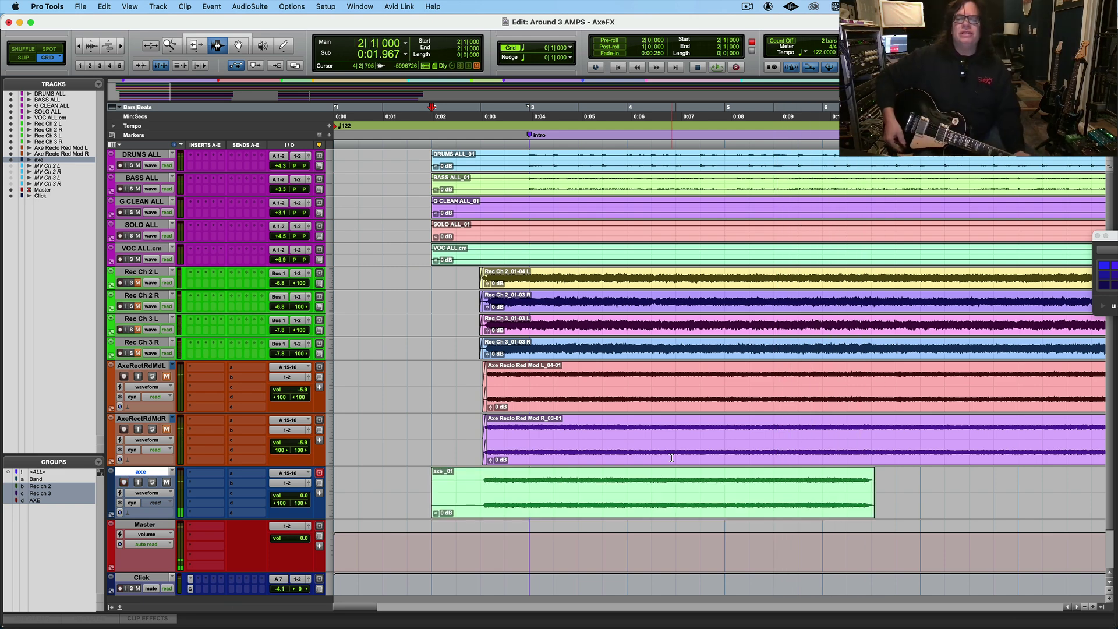
key(shift+r)
key(space)
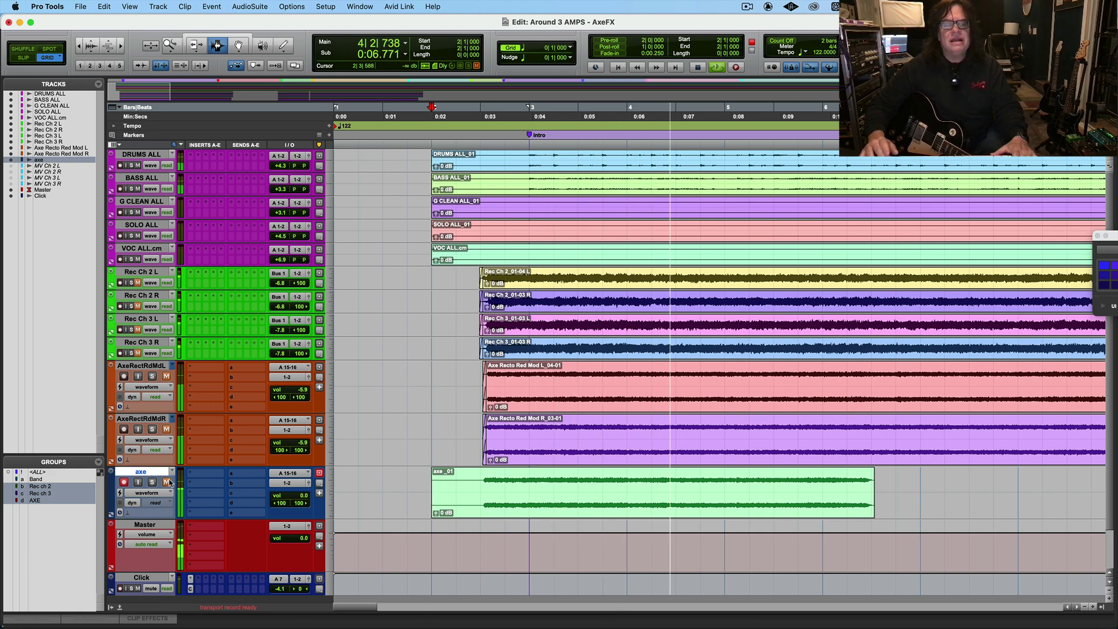
key(space)
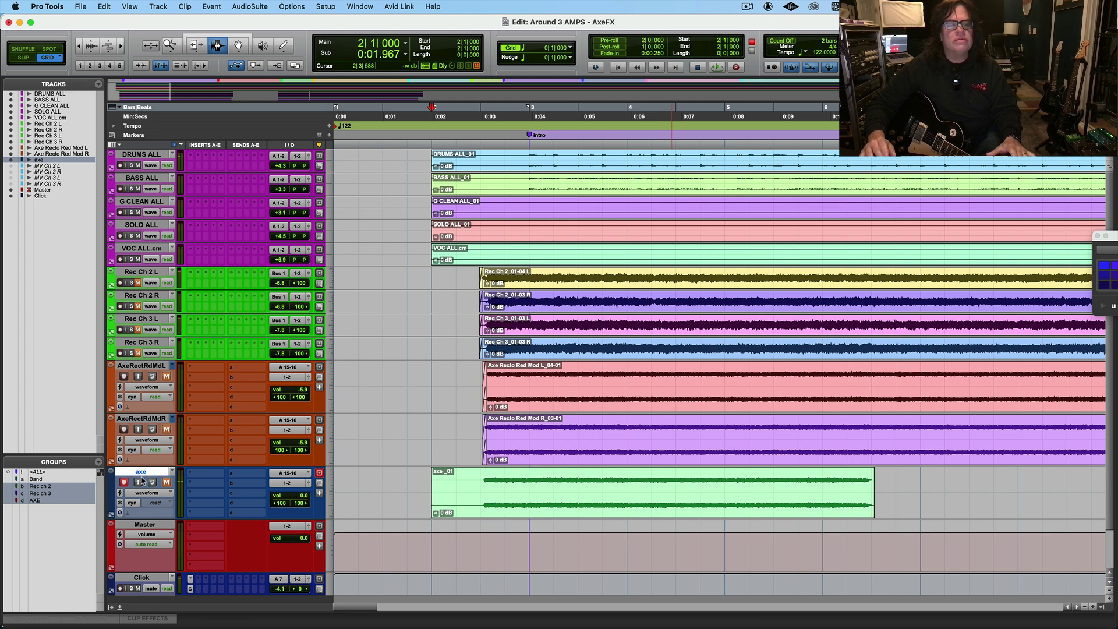
Step: Audition the soloed axe take from 2|3|000, then unsolo it and bring Axe-Edit III forward
click(151, 483)
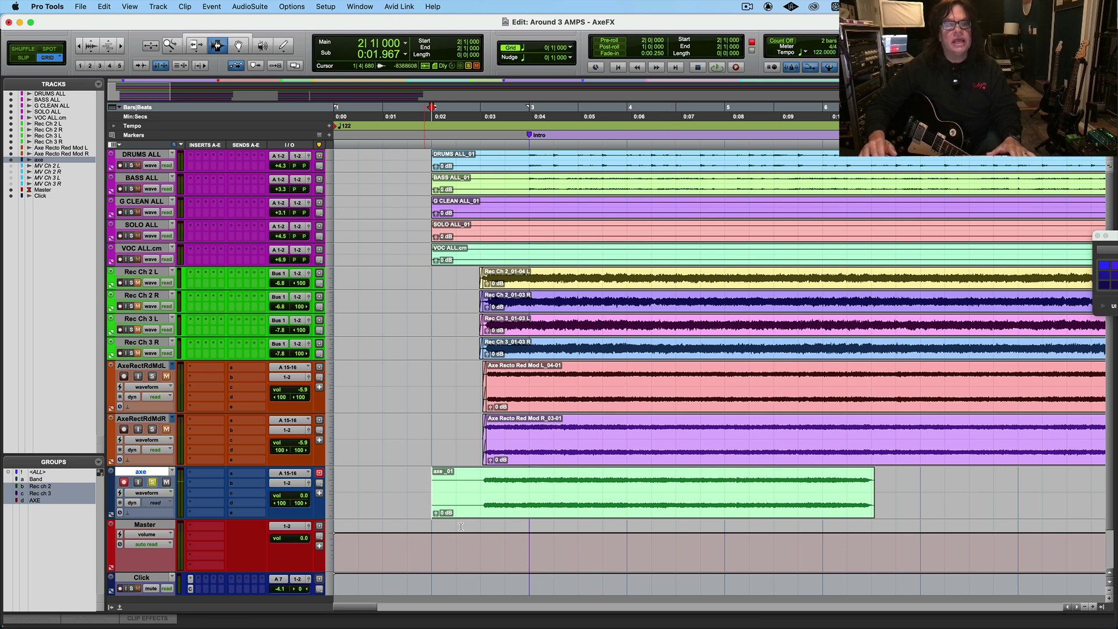
click(473, 488)
key(space)
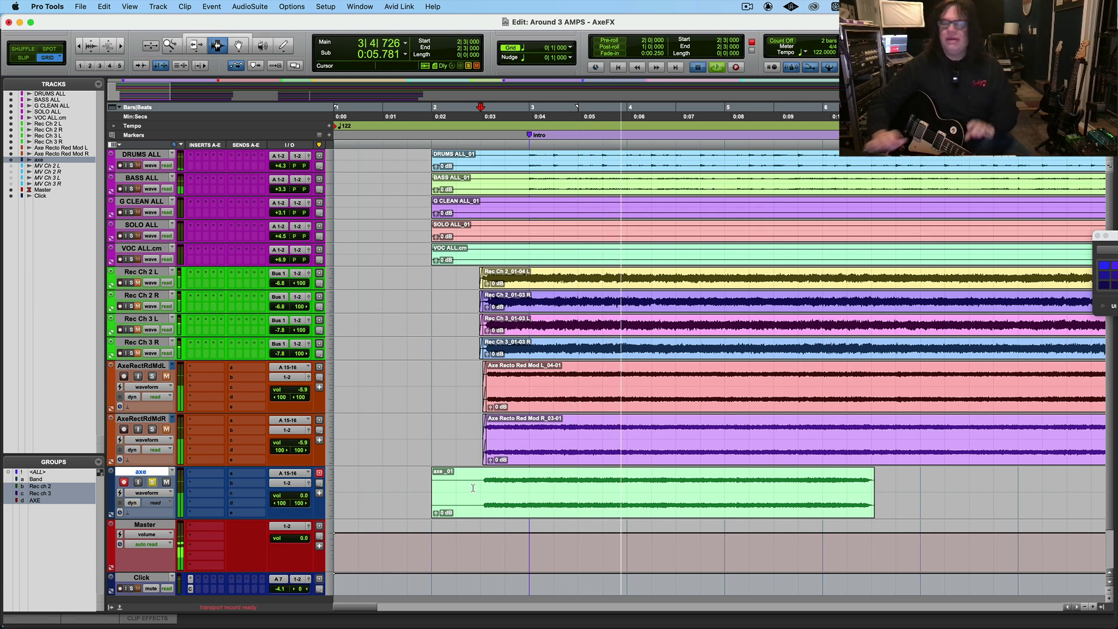
key(space)
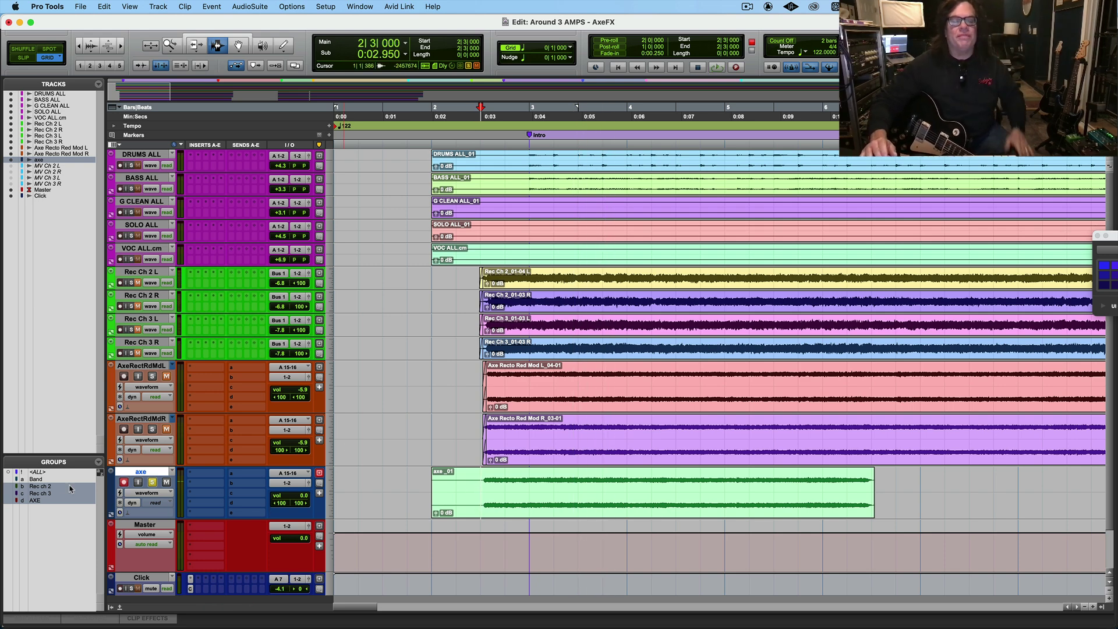
click(151, 482)
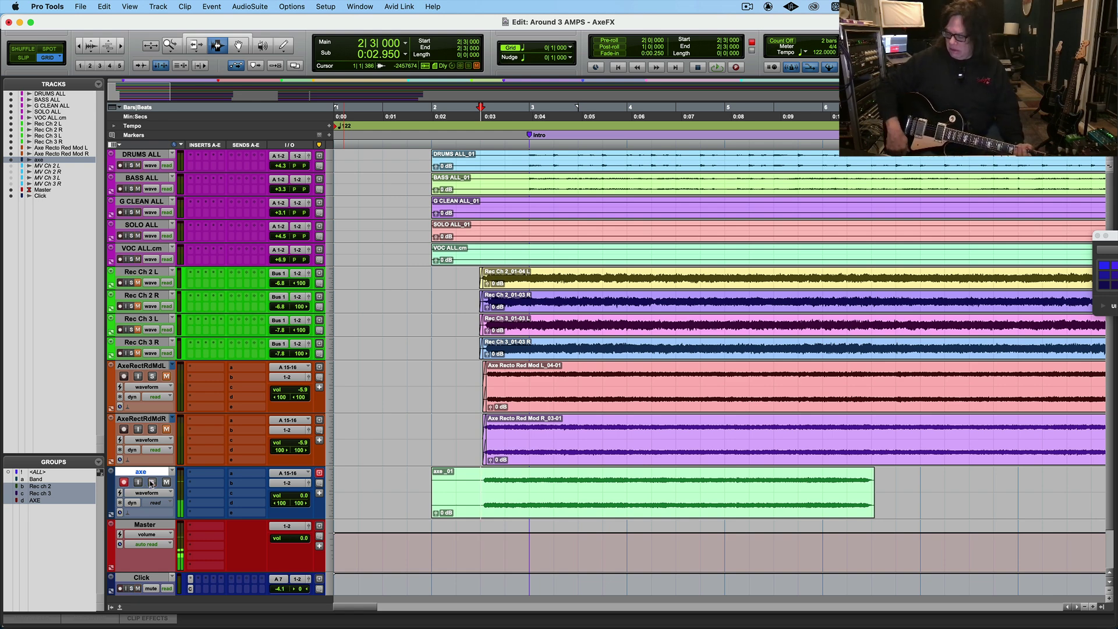
mouse_move(331, 625)
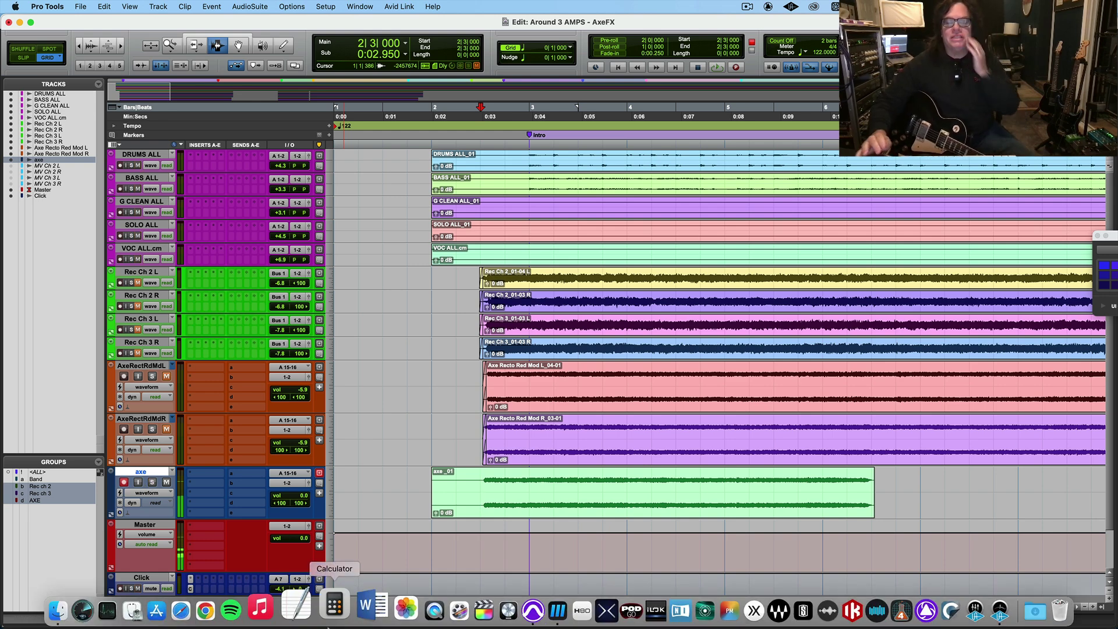
click(530, 601)
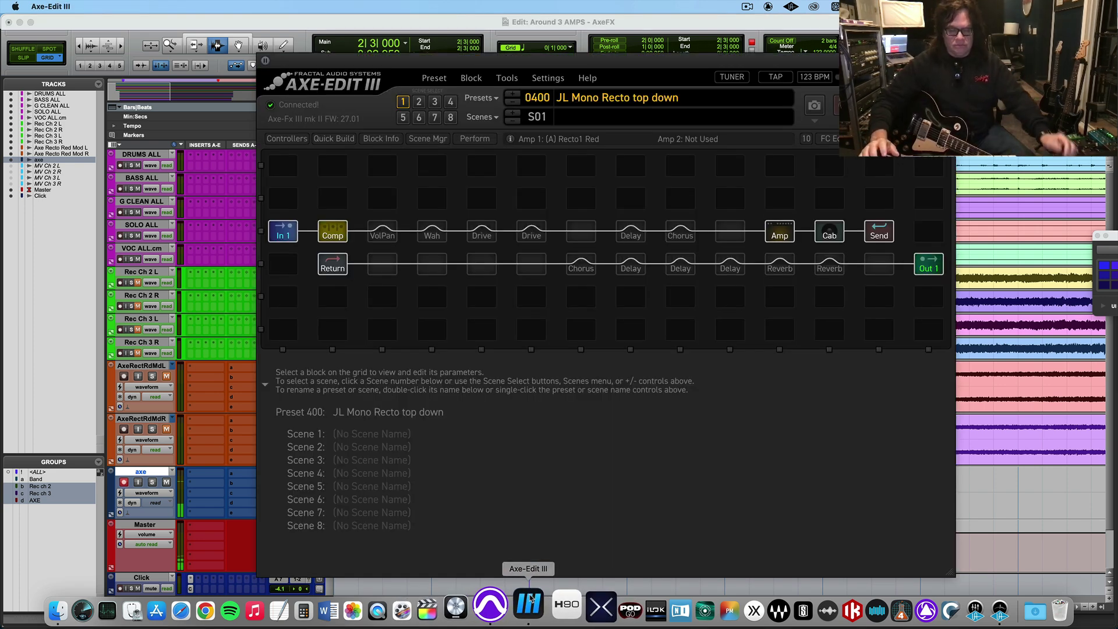
click(485, 99)
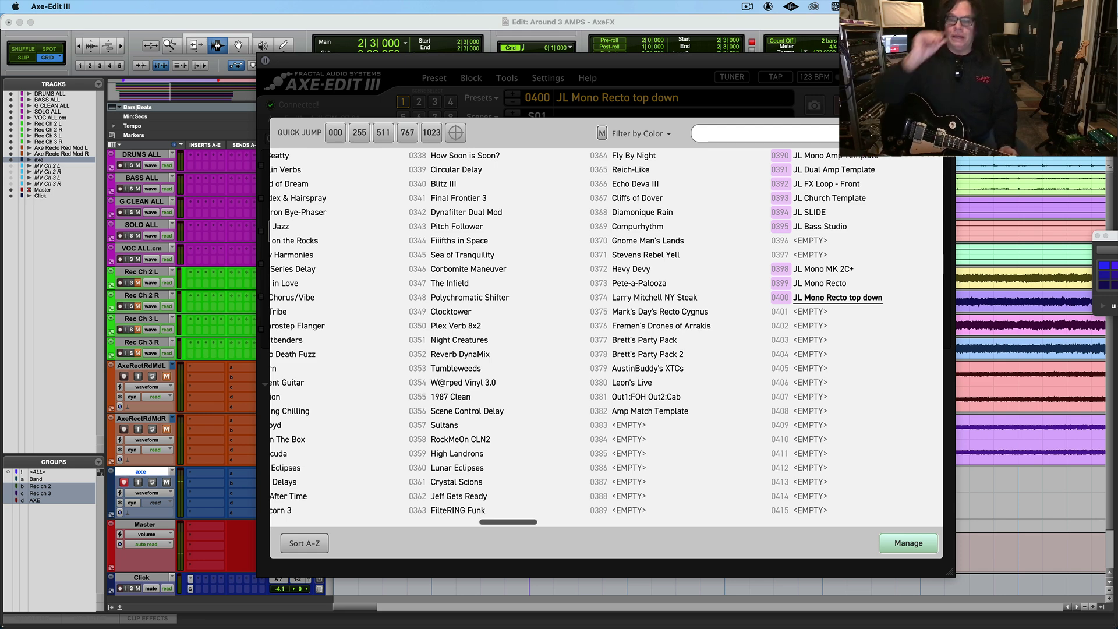
key(Escape)
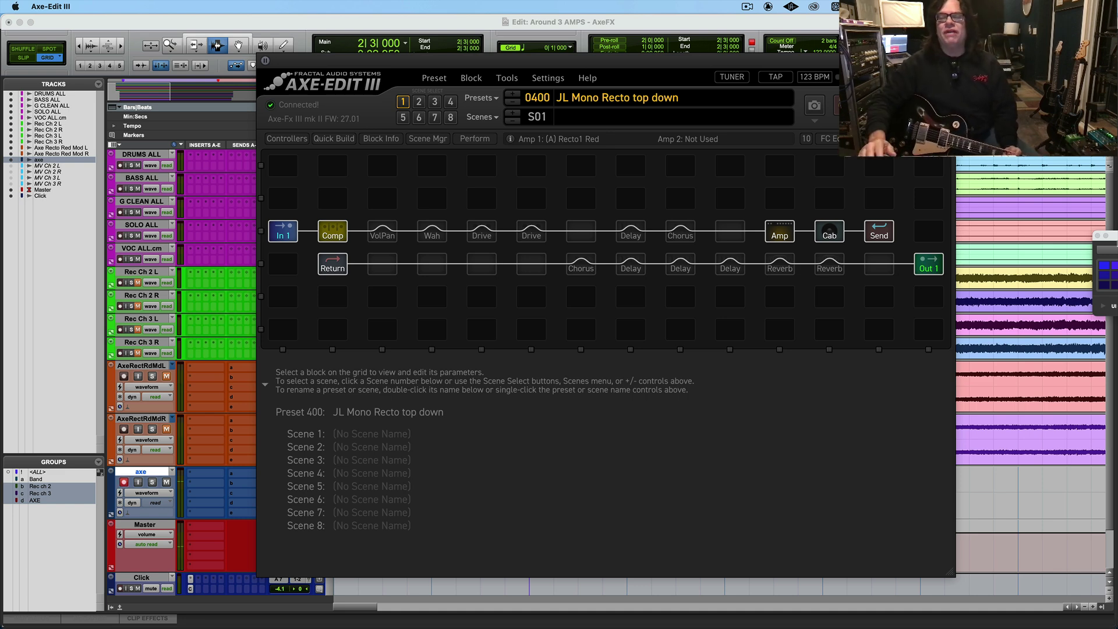
Step: Open the Cab block and mute Cabs 2, 3 and 4 so only Cab 1 sounds
click(826, 232)
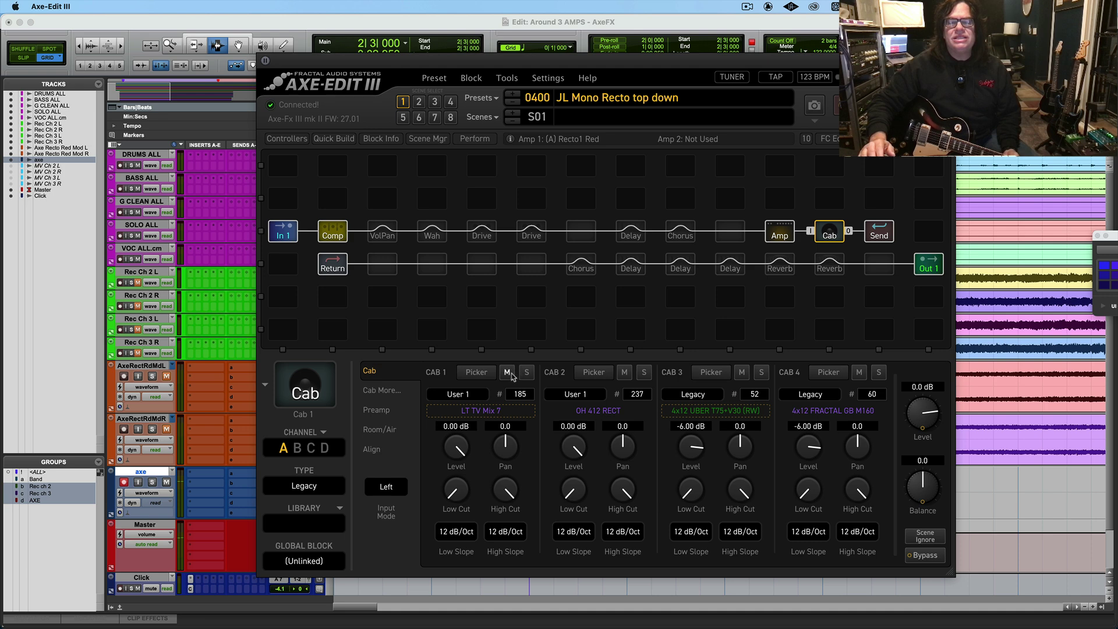
click(625, 373)
click(741, 373)
click(860, 372)
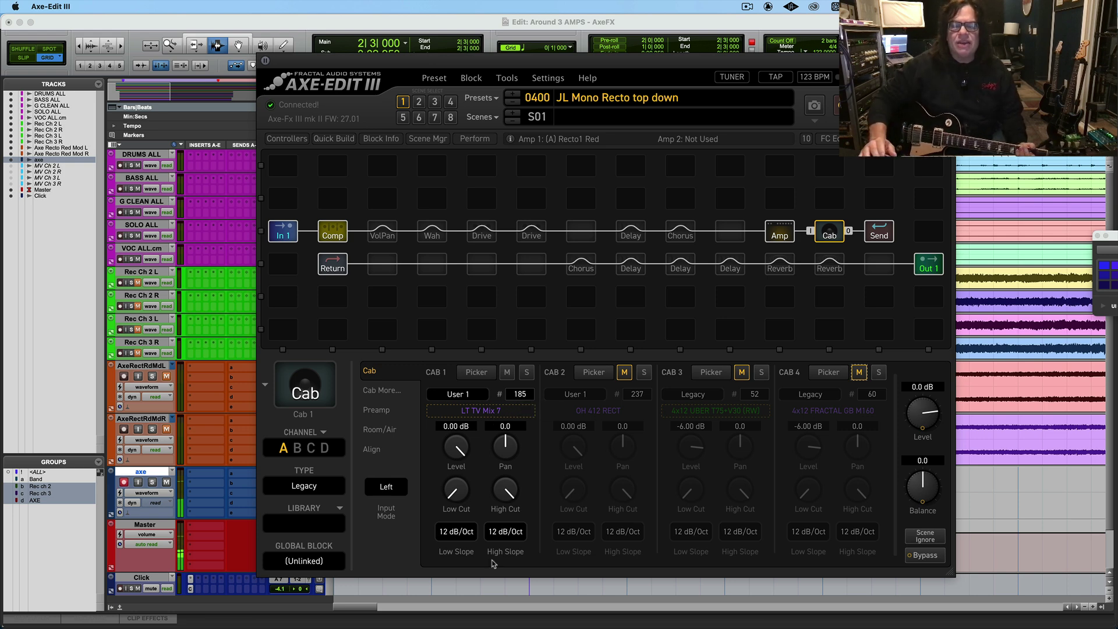
Step: Set Cab 1's high cut to about 7693 Hz
mouse_move(489, 497)
drag(498, 505, 498, 608)
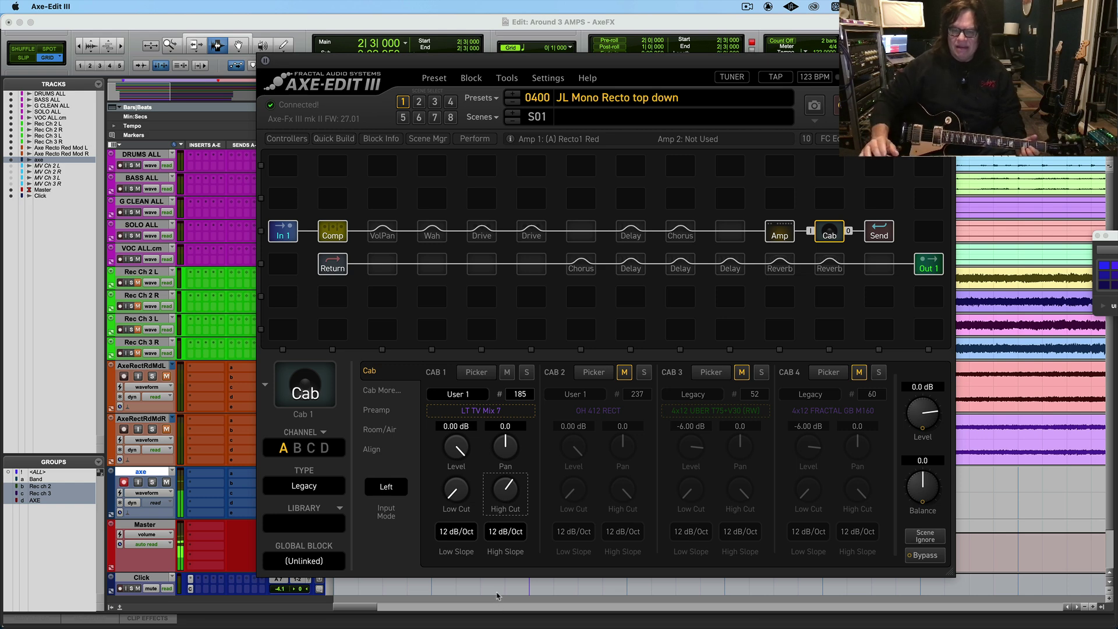
drag(506, 493, 488, 285)
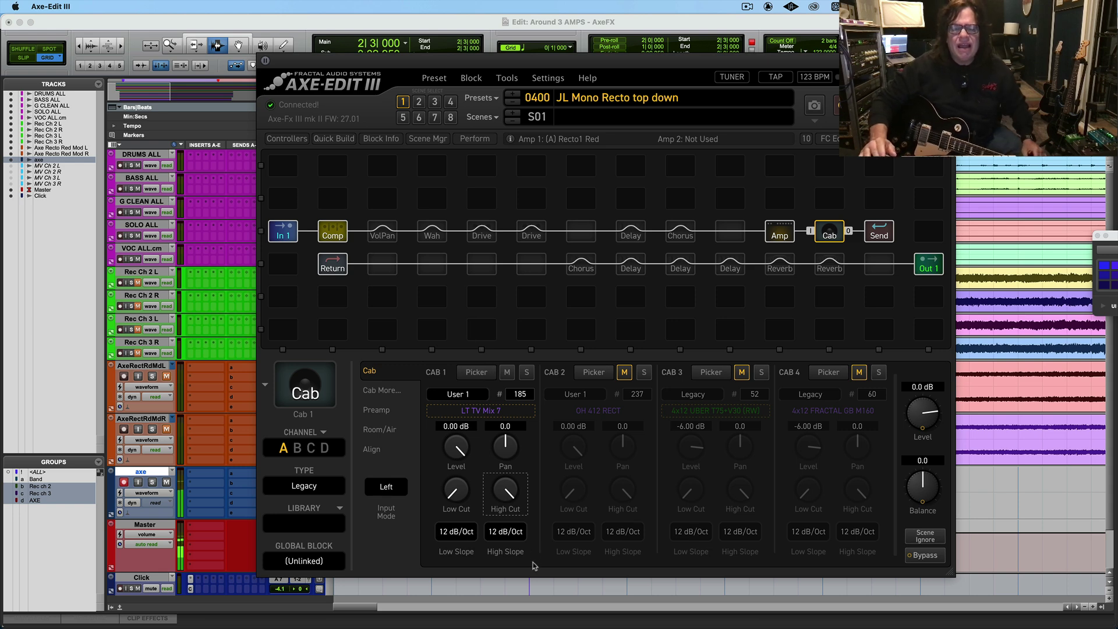
drag(513, 500, 501, 609)
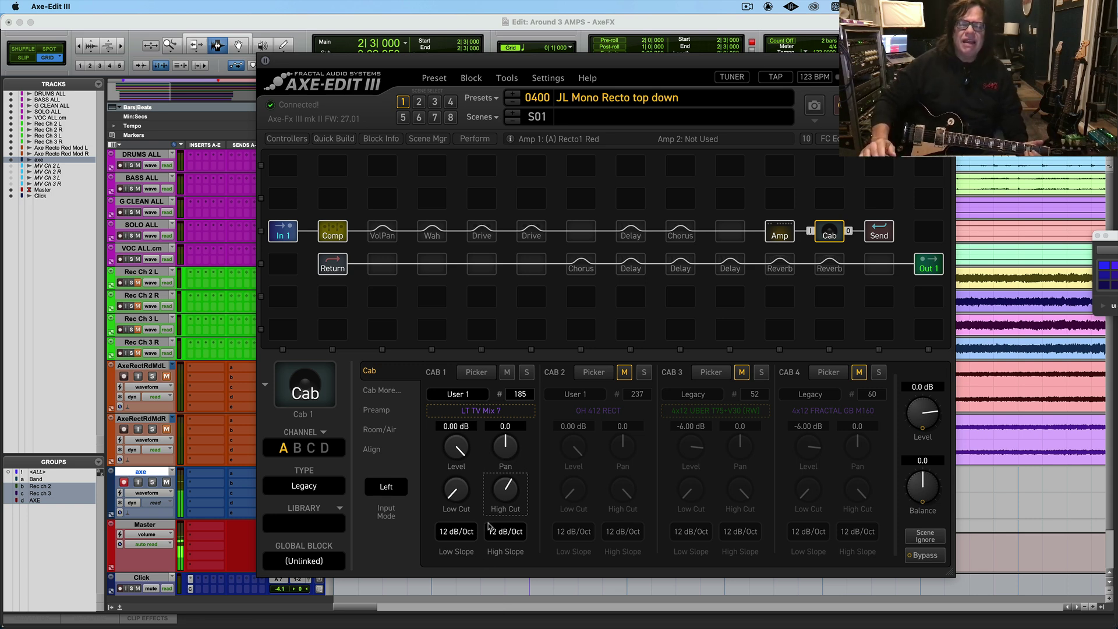
drag(506, 499, 497, 542)
drag(506, 490, 508, 444)
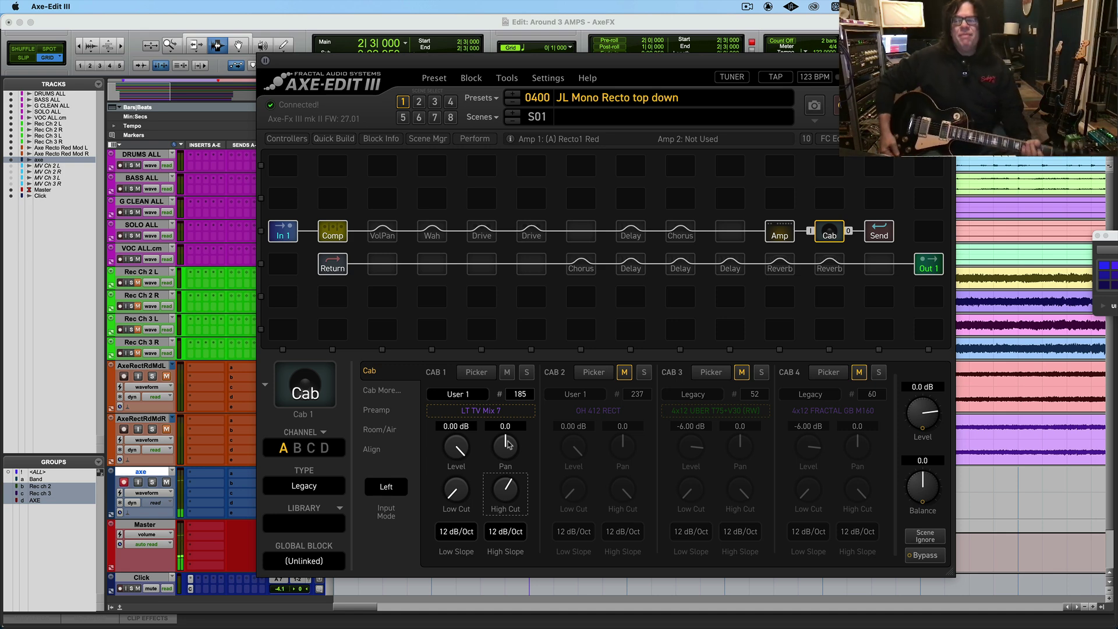
Step: Unmute Cabs 2, 3 and 4
click(631, 373)
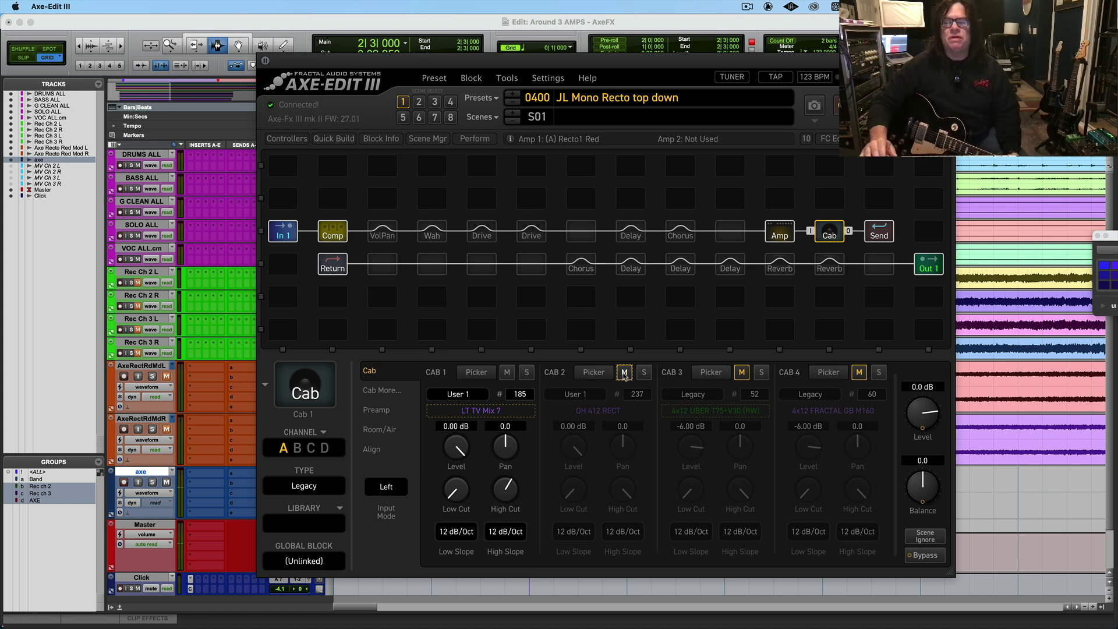
click(742, 373)
click(859, 373)
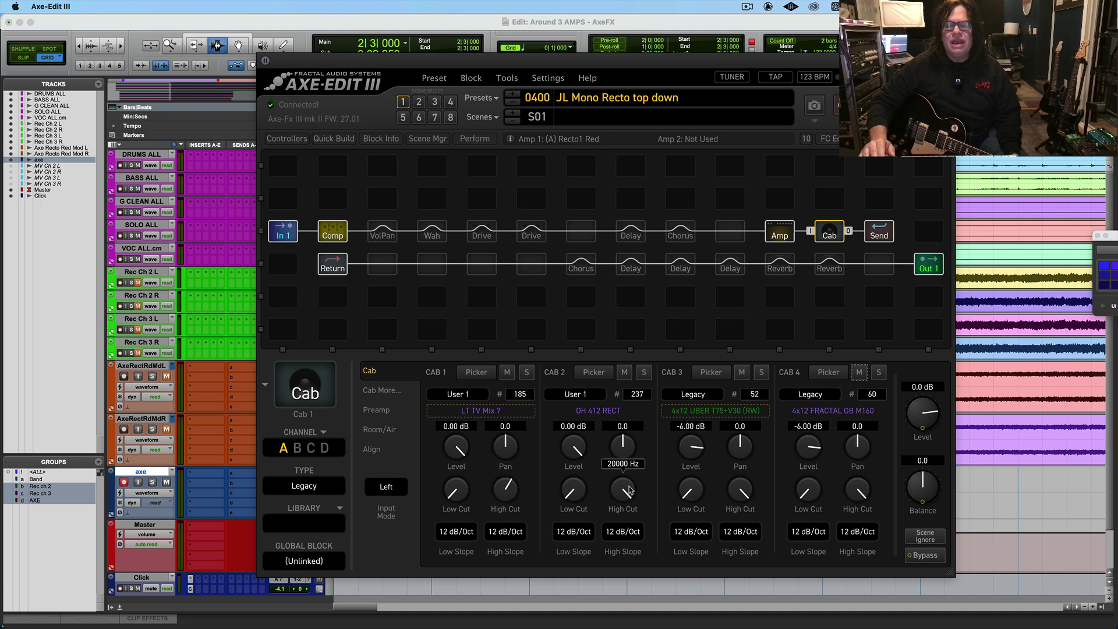
Step: Lower the high cuts of Cabs 2, 3 and 4 to about 8 kHz to match Cab 1
drag(628, 490, 588, 568)
drag(741, 490, 719, 612)
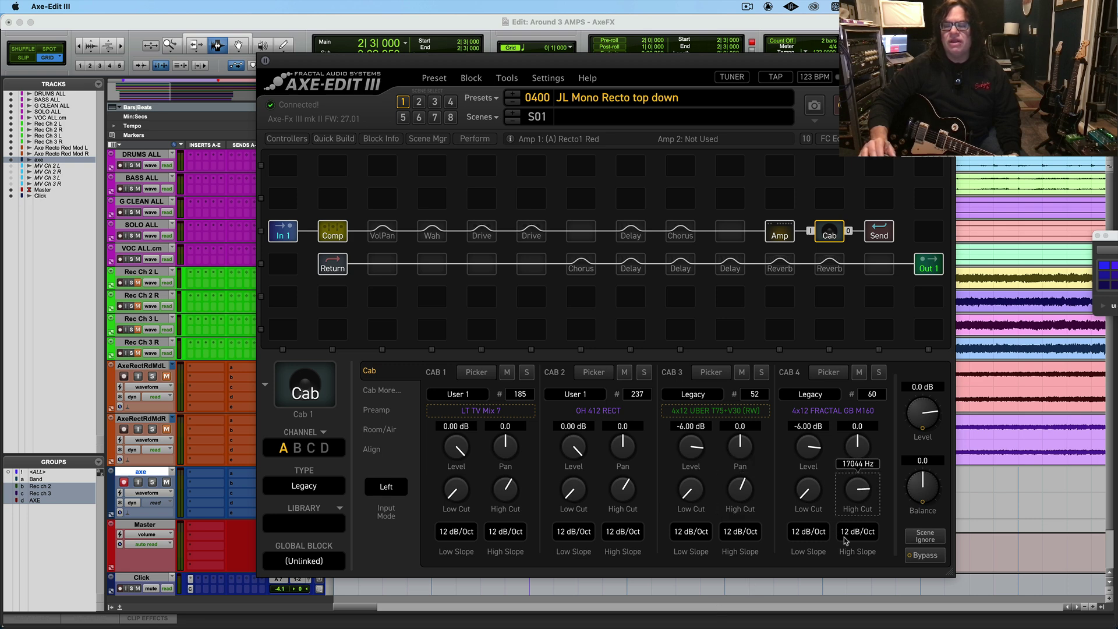
drag(845, 548, 839, 593)
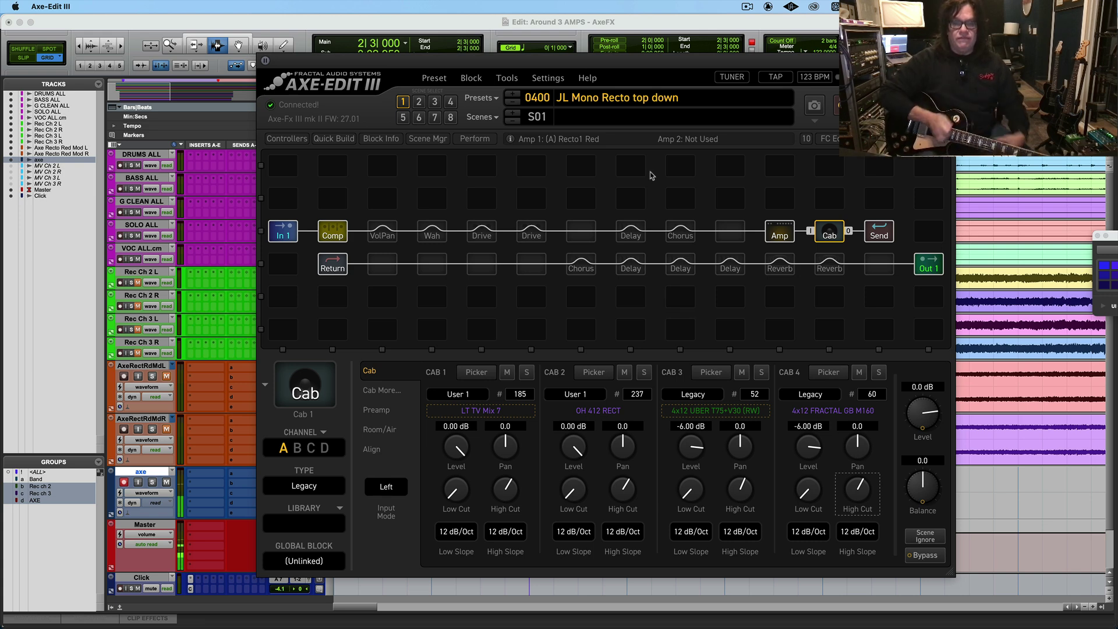
Step: Back in Pro Tools, record take axe_02-01 on the axe track from bar 5 with pre-roll on
click(620, 22)
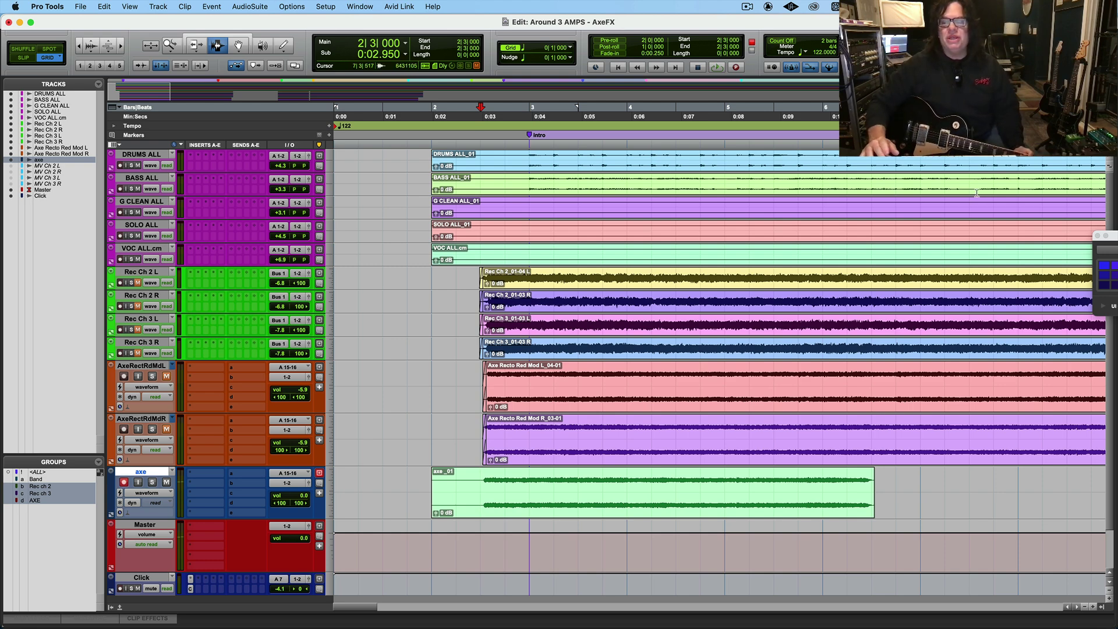
click(728, 496)
click(605, 40)
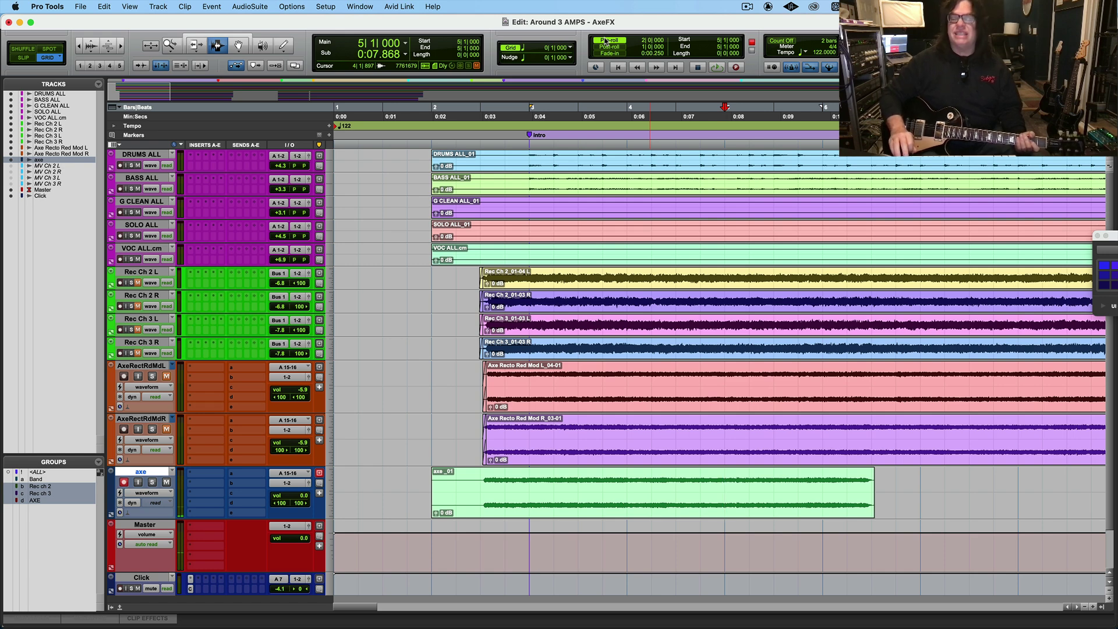
key(super+space)
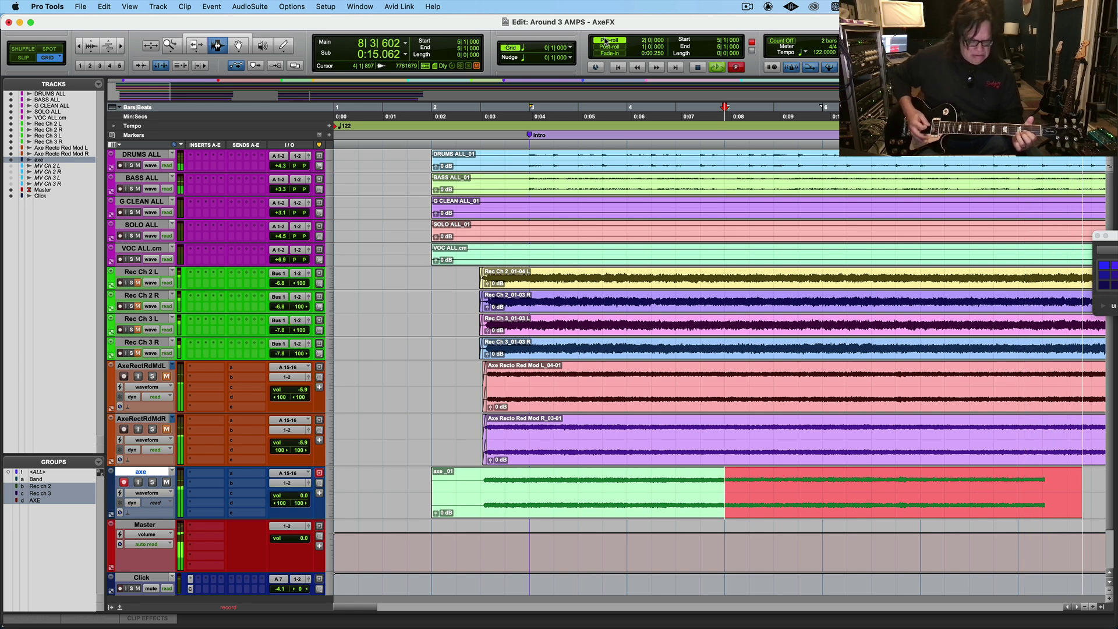
key(space)
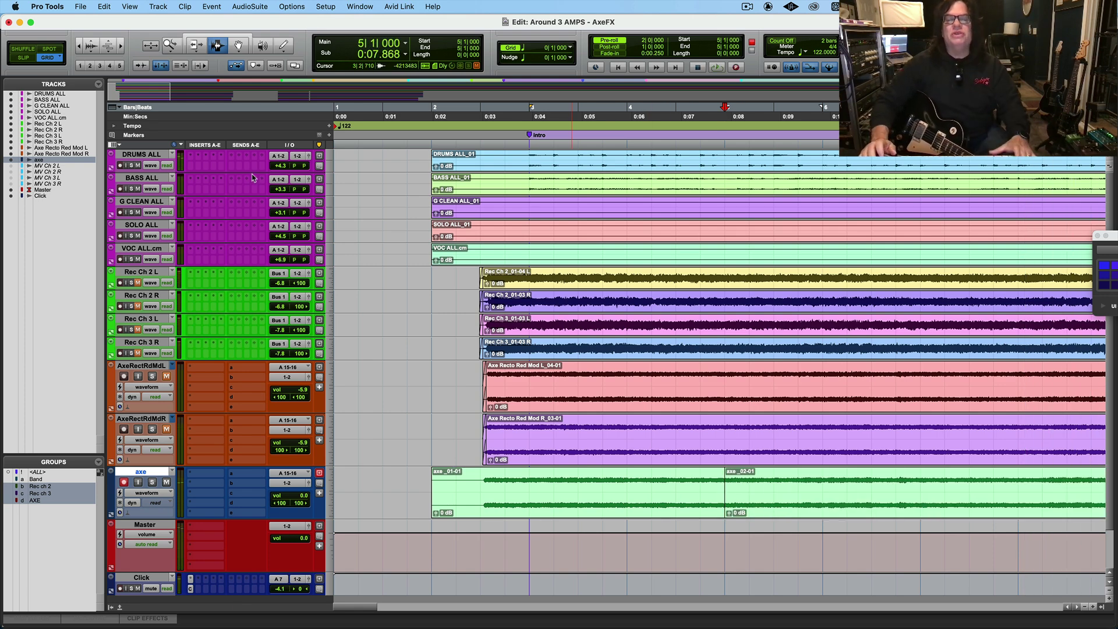
Step: Turn pre-roll off and clear the clip selection, leaving the insertion at bar 5
click(623, 42)
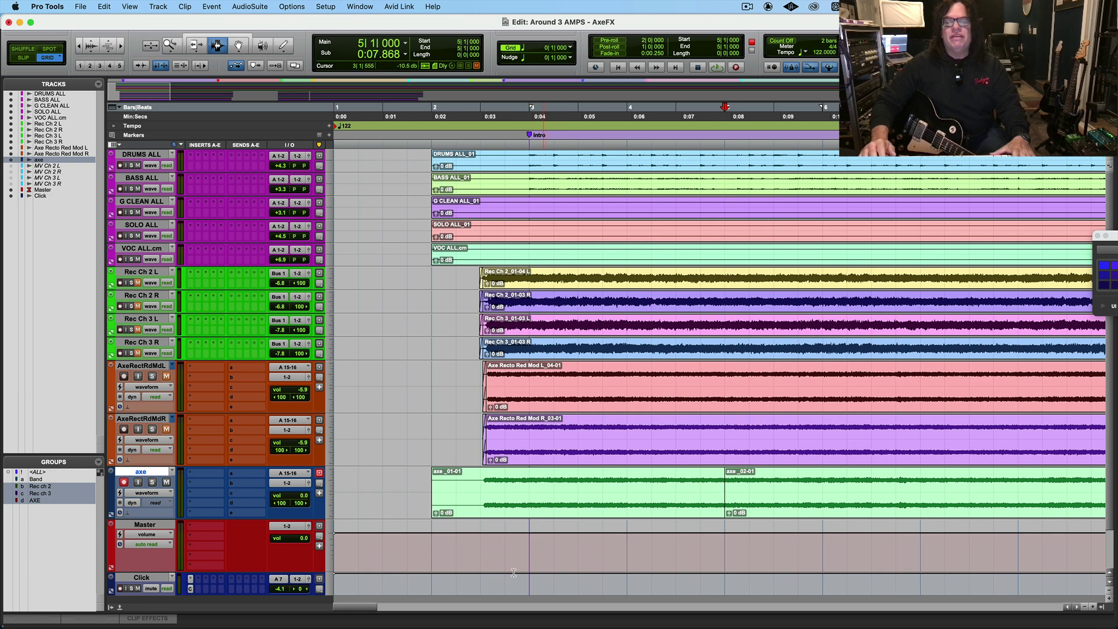
double_click(528, 491)
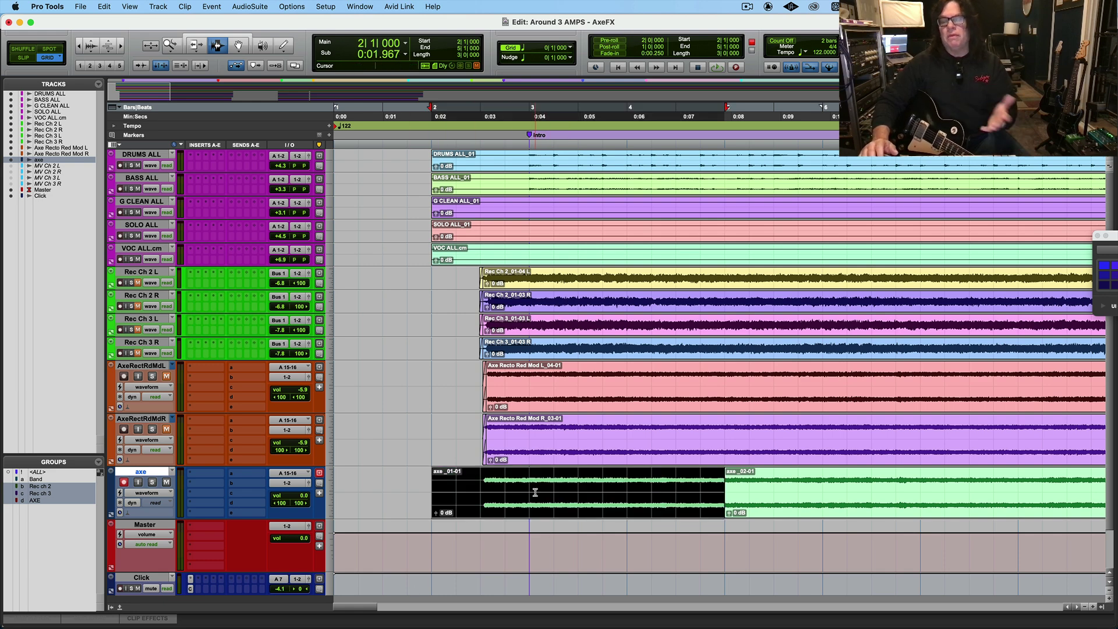
click(722, 477)
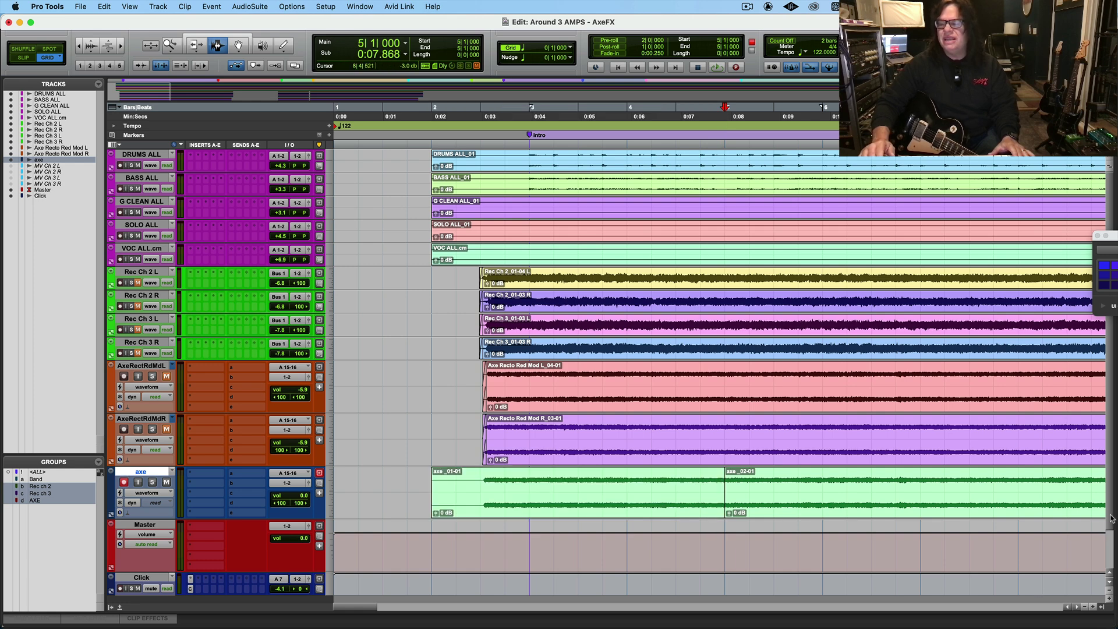
scroll(1110, 524, down, 2)
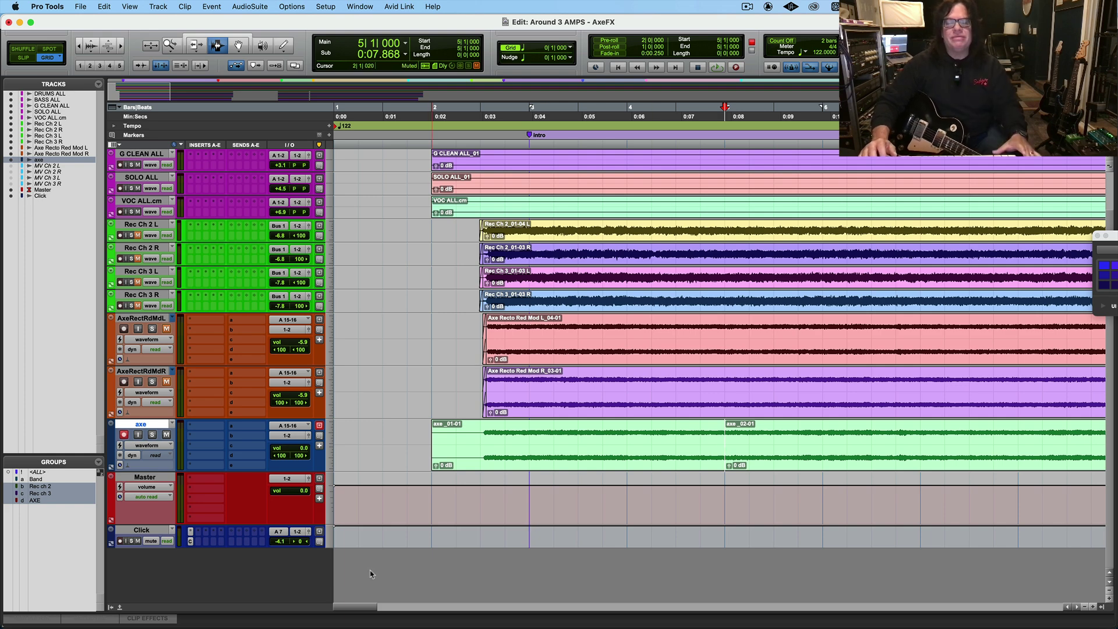
drag(349, 608, 358, 610)
Step: Play back from 2|2|000 through the new take, then delete the axe_02-01 clip
click(344, 443)
key(space)
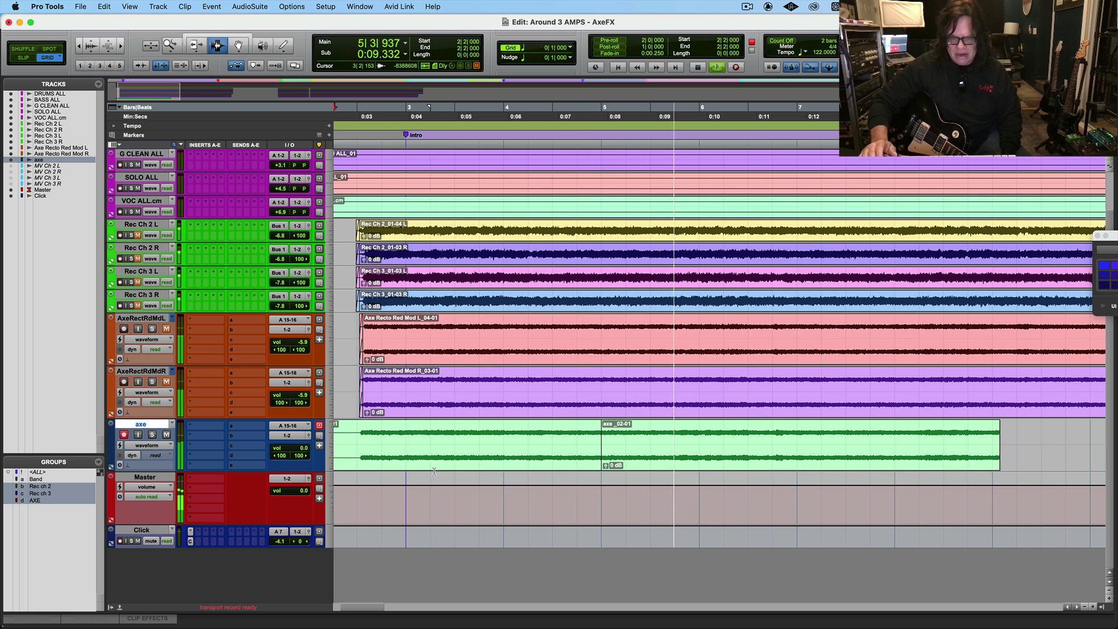
key(space)
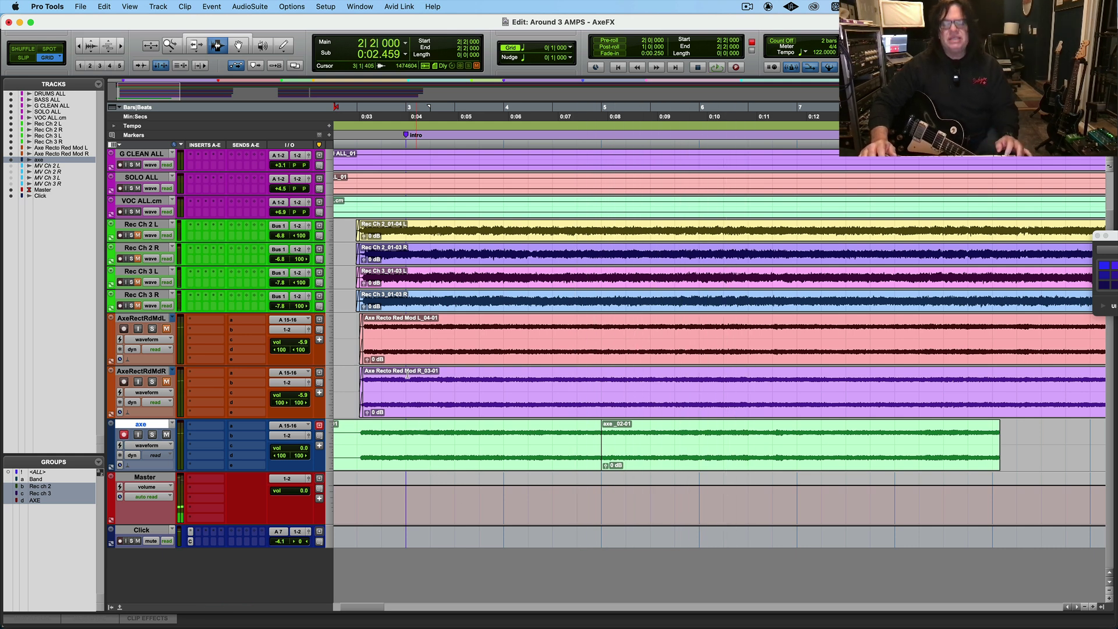
click(640, 432)
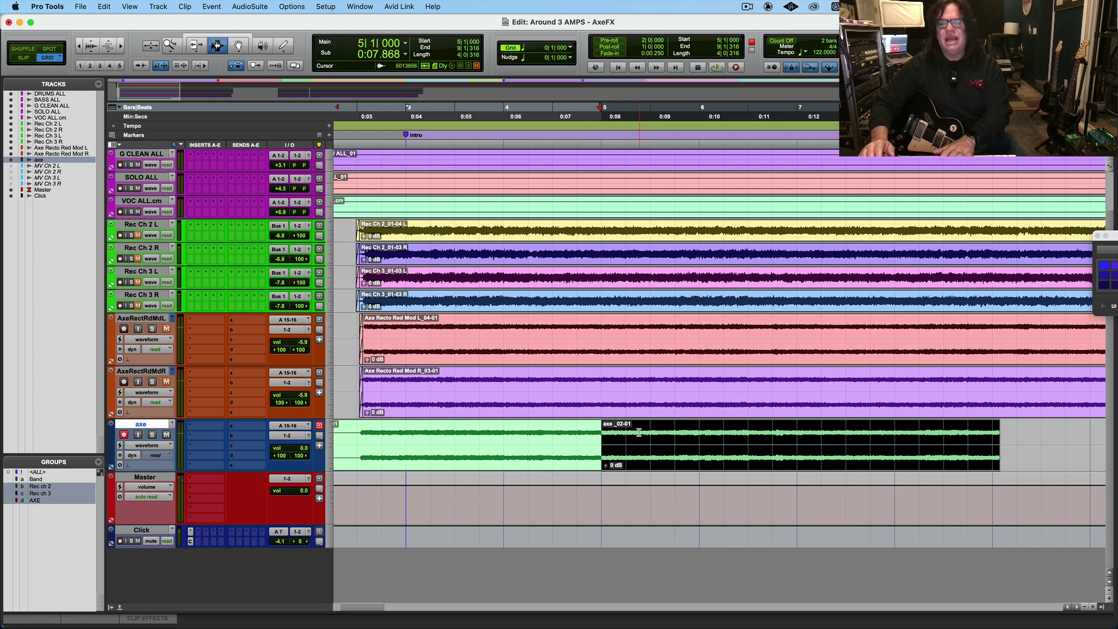
key(Delete)
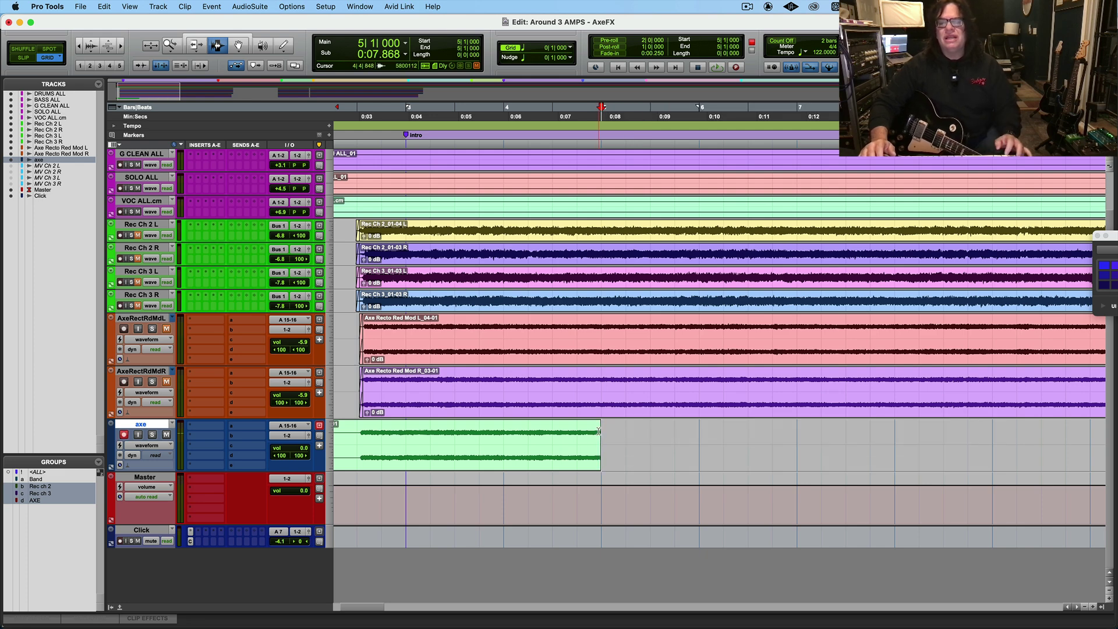
Step: In Axe-Edit III, raise the low cuts of Cabs 1–4 to about 52, 45, 52 and 48 Hz
mouse_move(846, 625)
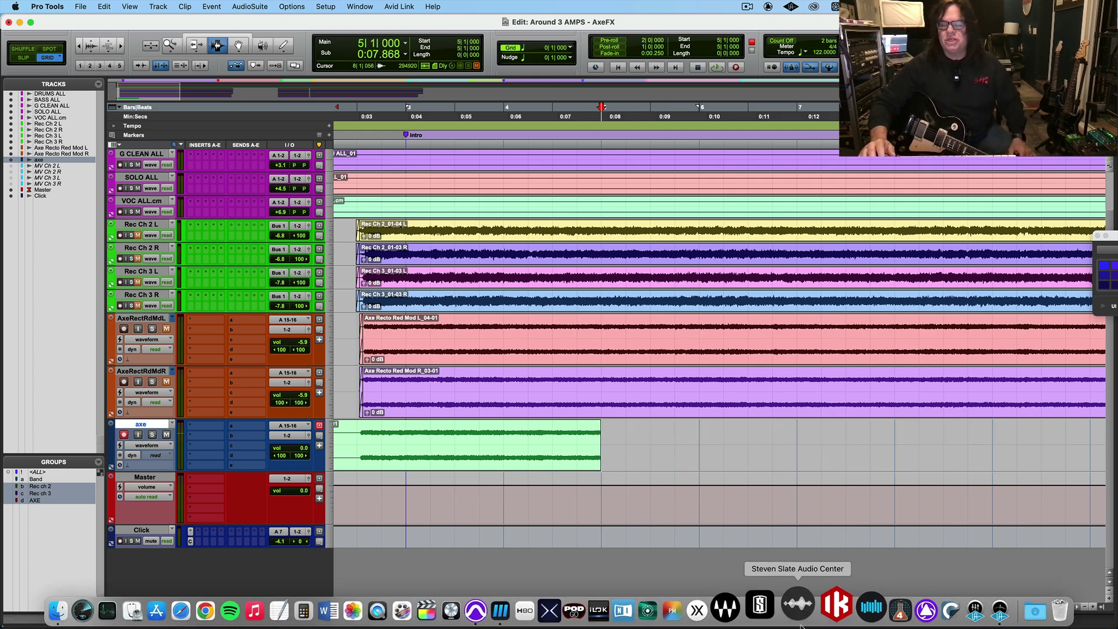
click(536, 605)
mouse_move(454, 489)
drag(452, 471, 481, 416)
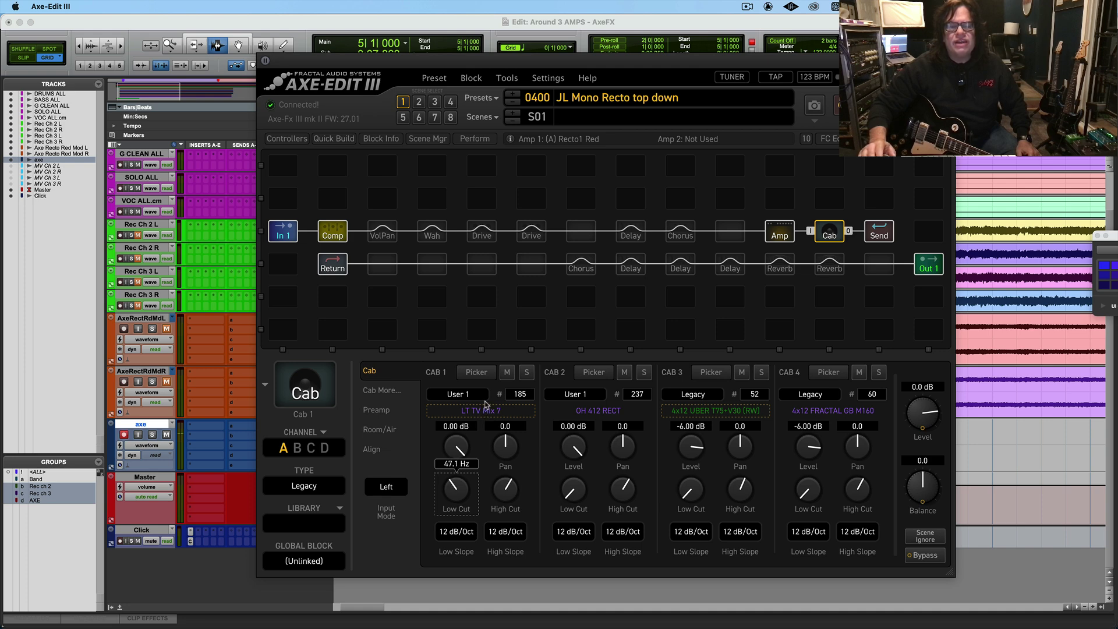
drag(485, 406, 489, 395)
drag(584, 491, 590, 376)
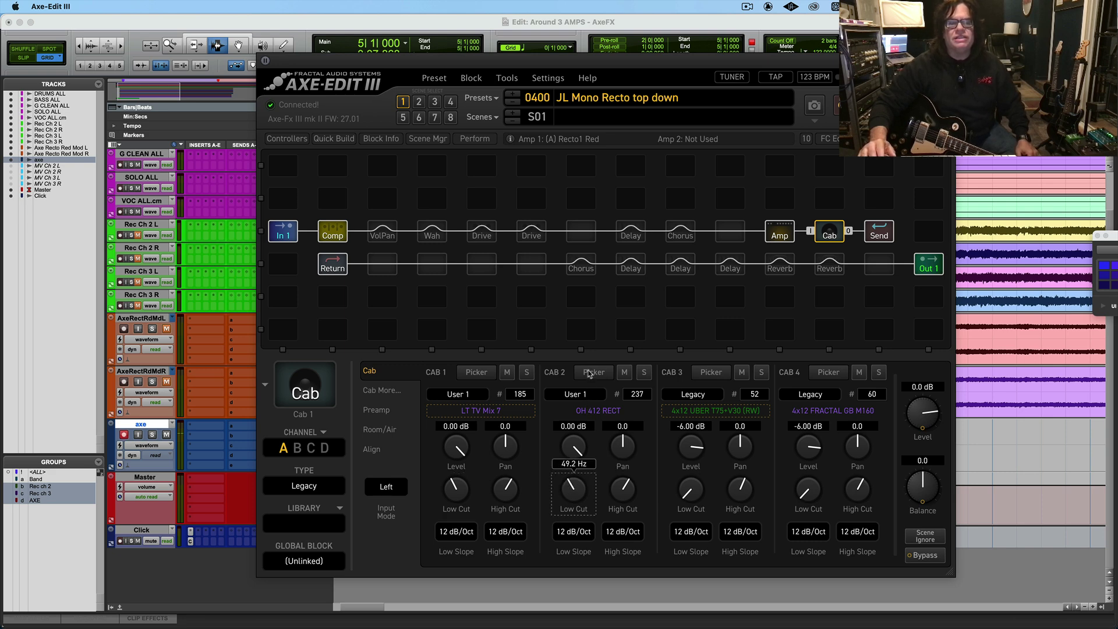
drag(691, 489, 708, 378)
click(809, 489)
drag(808, 489, 813, 378)
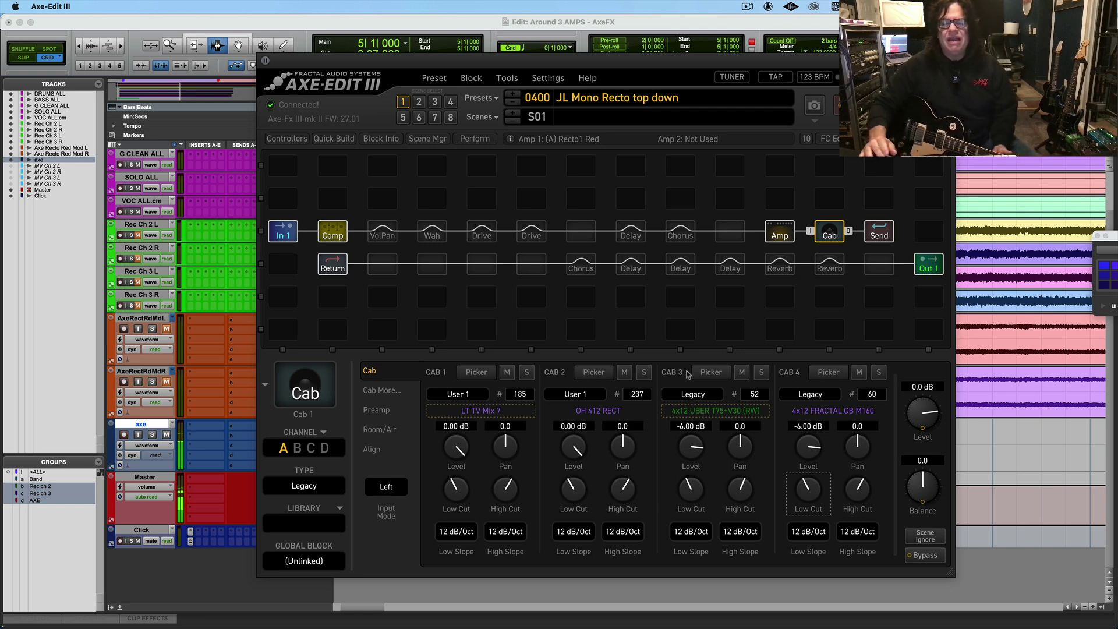
Step: Nudge the Cab 3 and Cab 4 high cuts up slightly (about 8.4 and 8.3 kHz), then return to Pro Tools
mouse_move(506, 487)
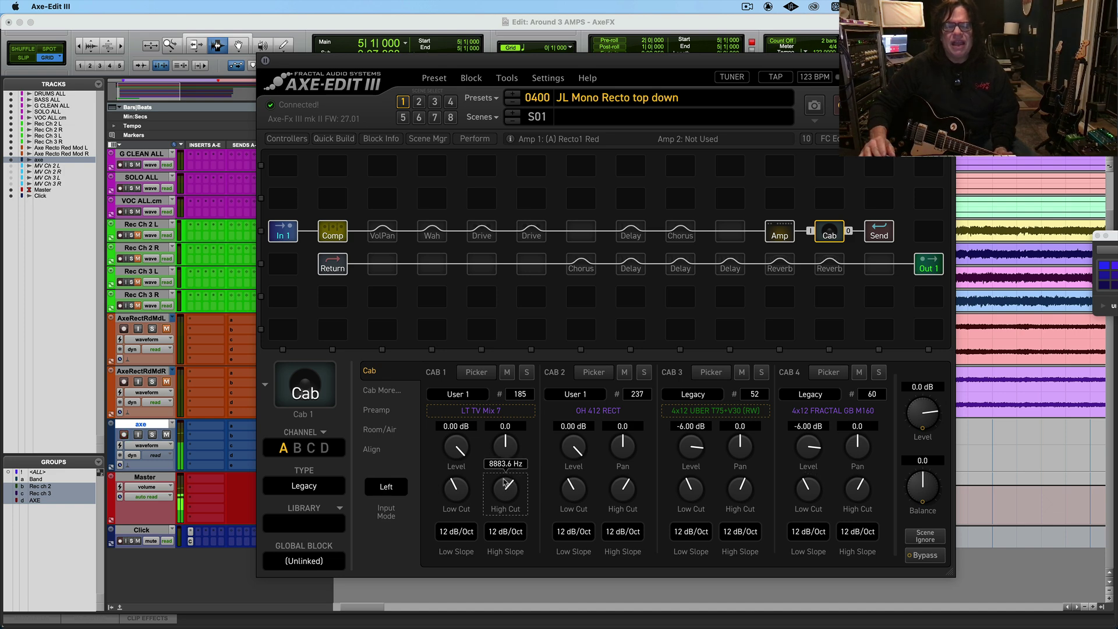
mouse_move(619, 486)
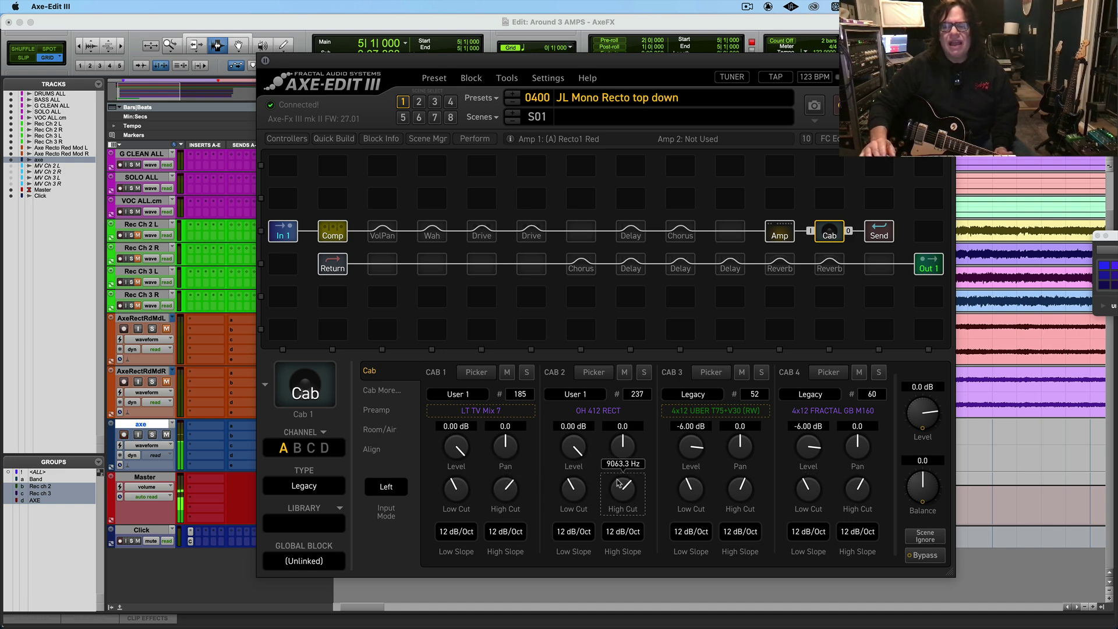
mouse_move(738, 489)
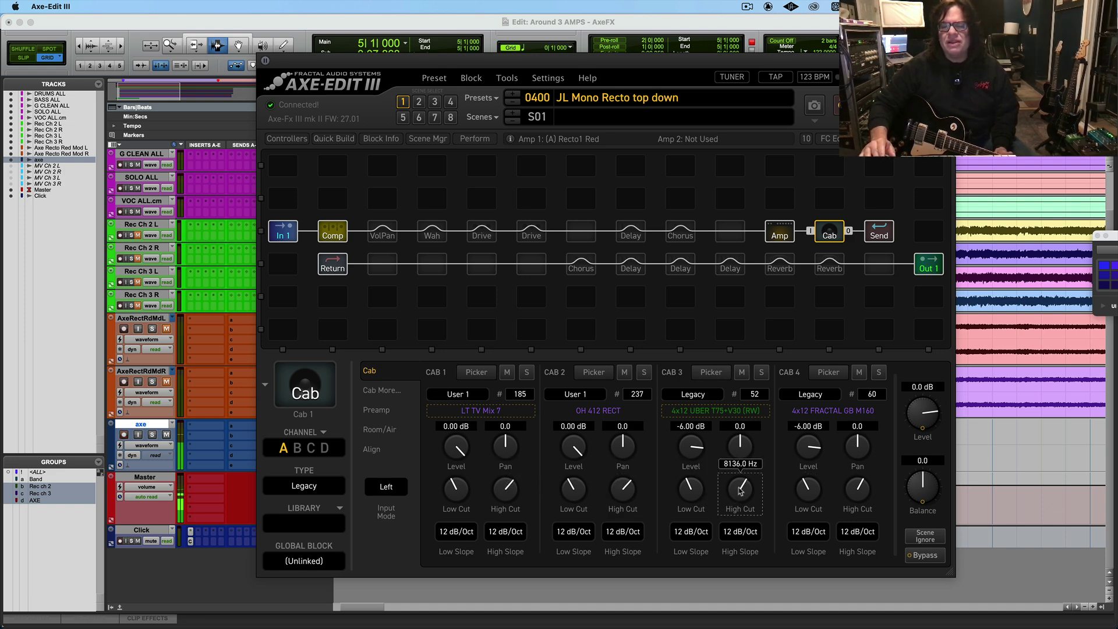
drag(741, 491, 741, 487)
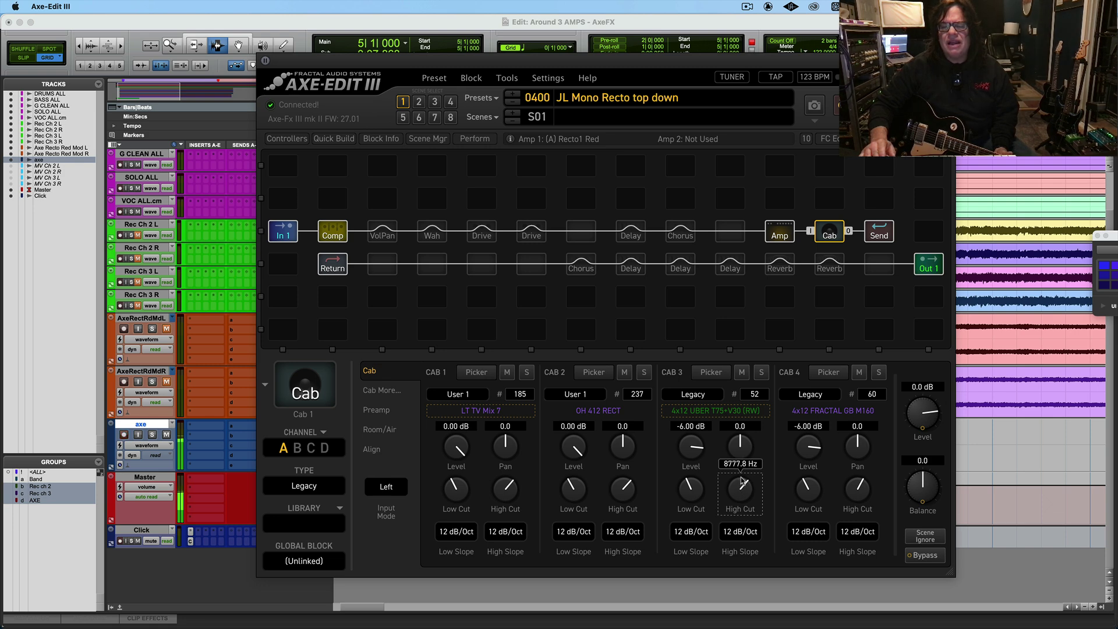
mouse_move(857, 506)
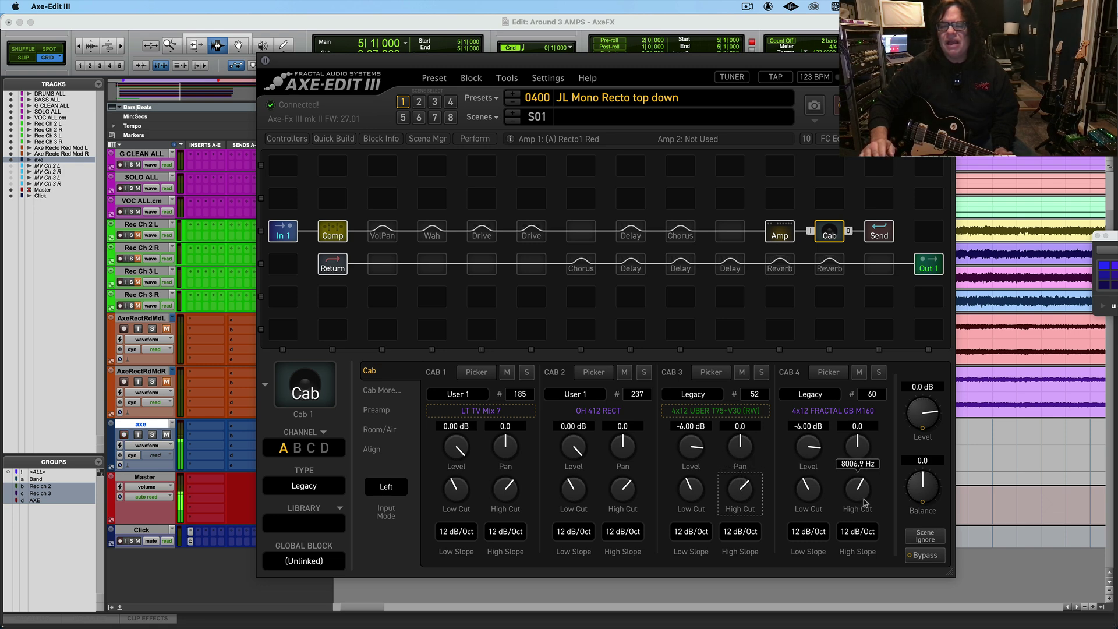
drag(864, 502, 866, 491)
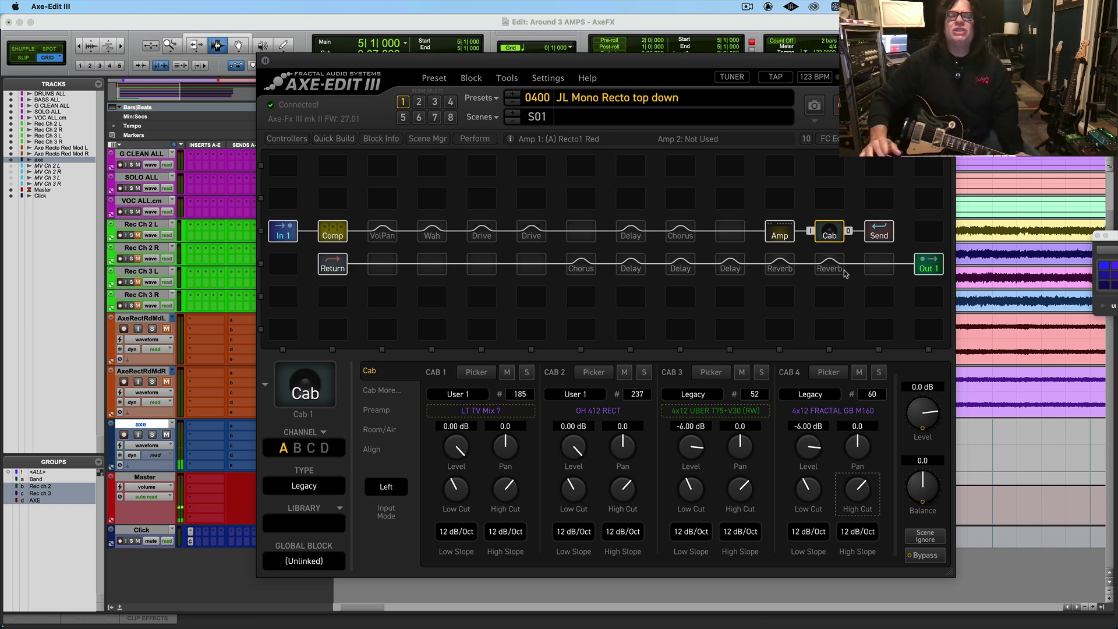
click(727, 25)
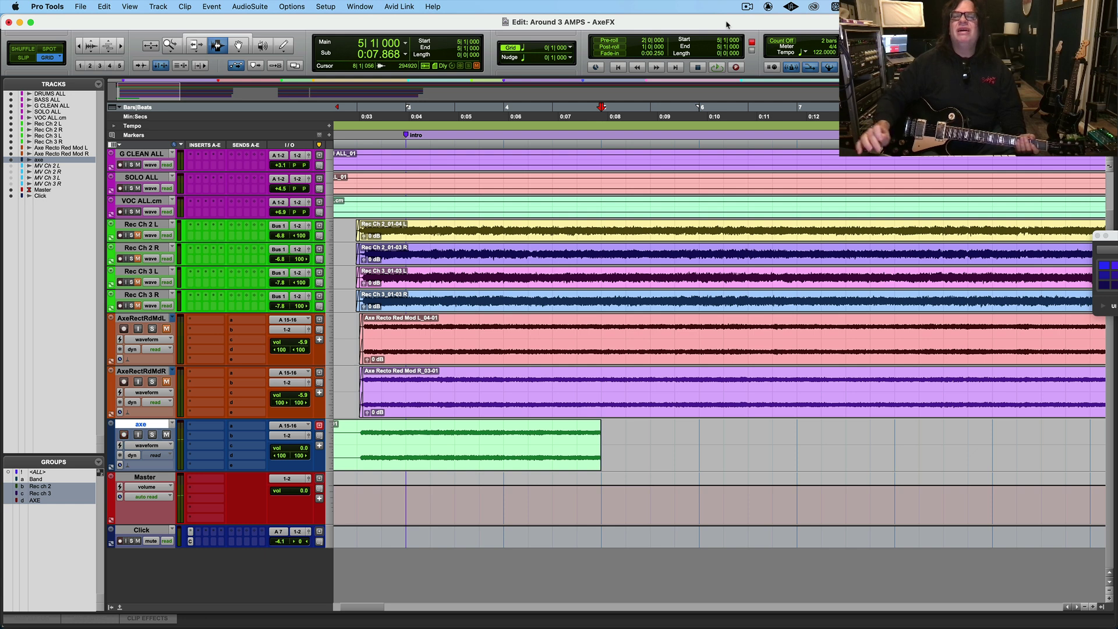
Step: Record take axe_03-01 with pre-roll on, then disarm the track and play it back
click(618, 41)
key(super+space)
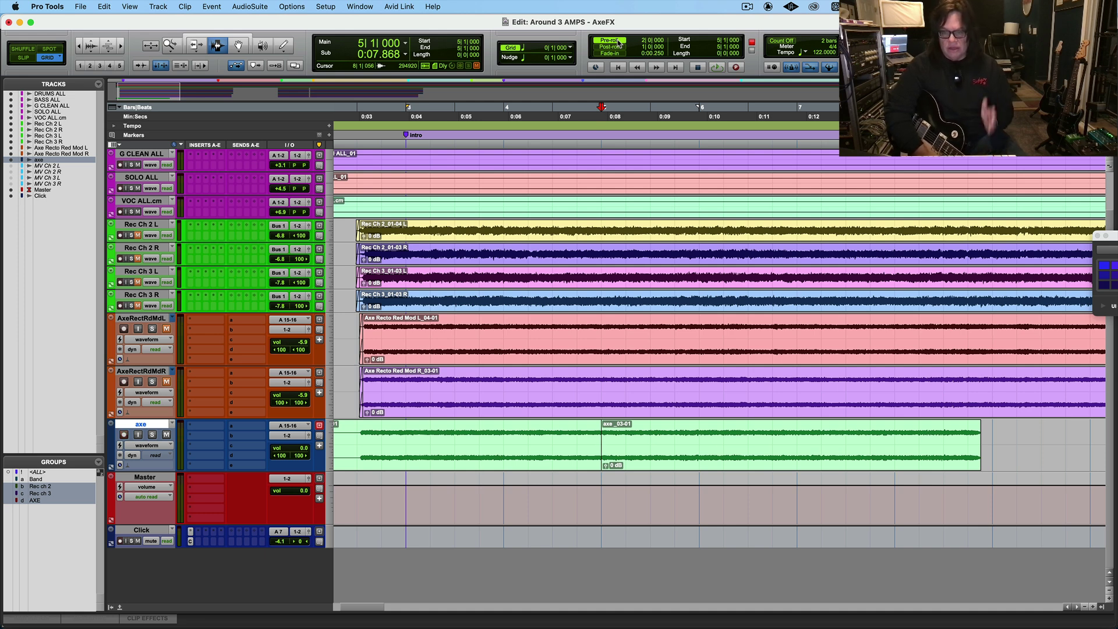
key(shift+r)
key(space)
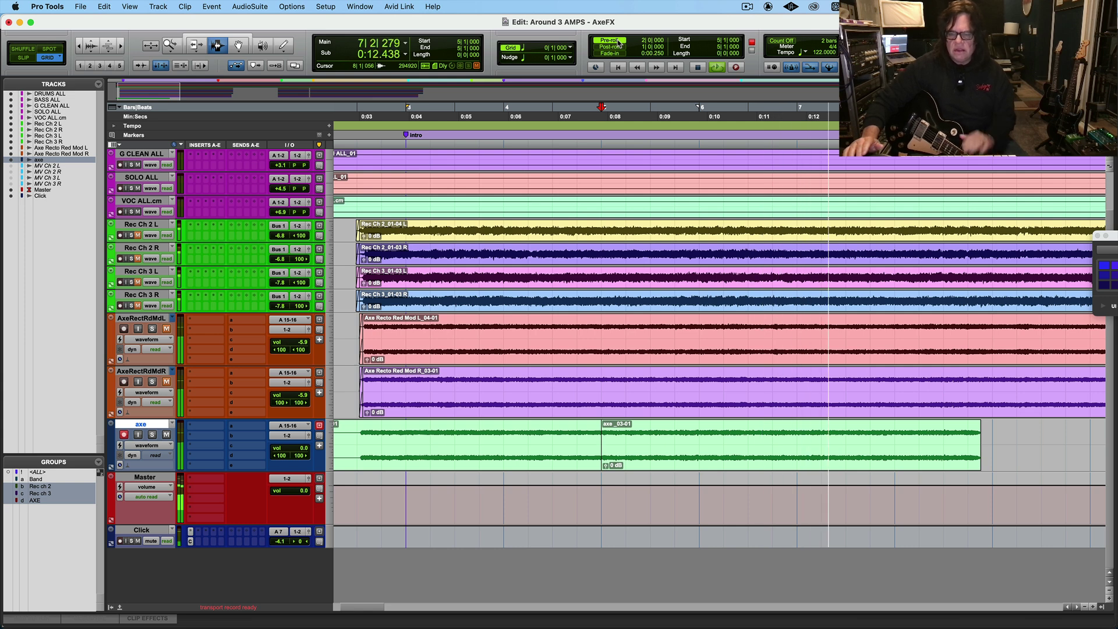
key(space)
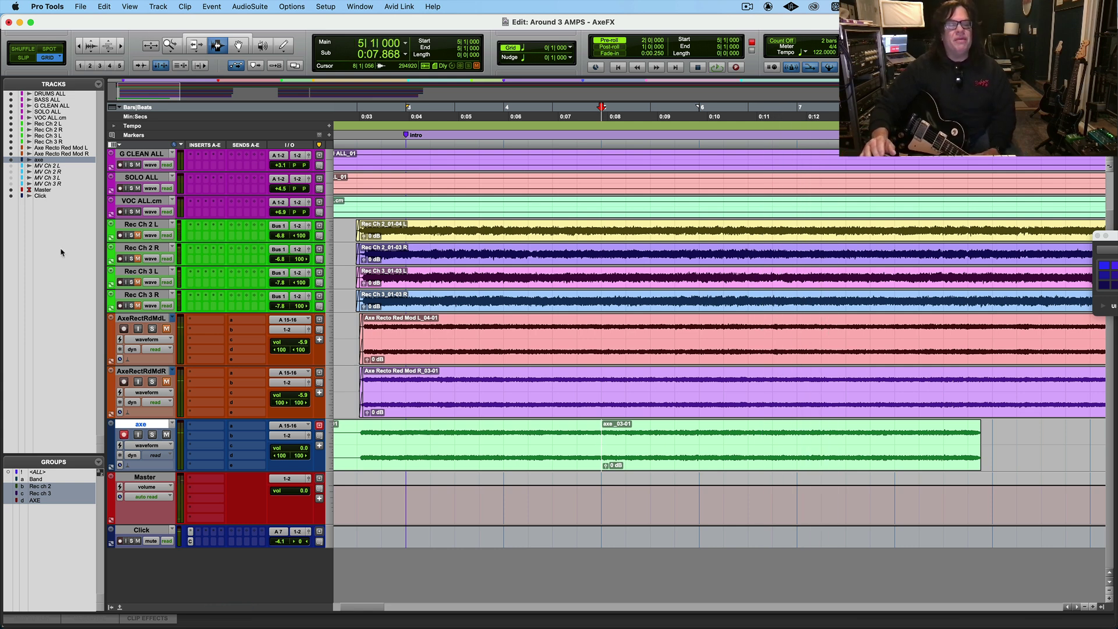
Step: Solo and re-arm the axe track, then play the take back from the pre-roll
click(152, 435)
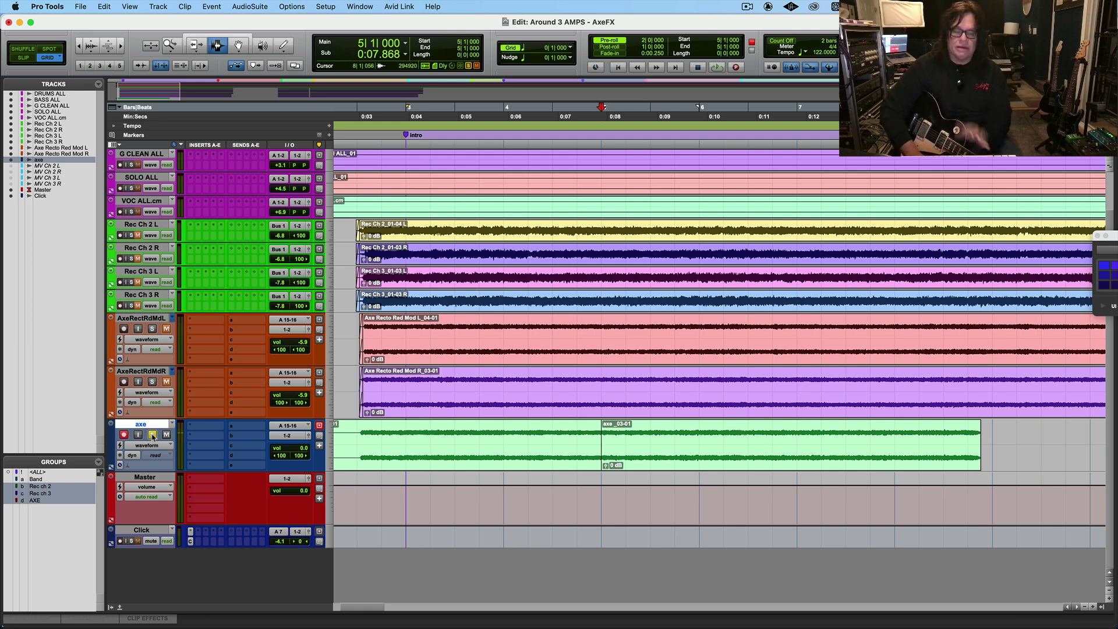
key(shift+r)
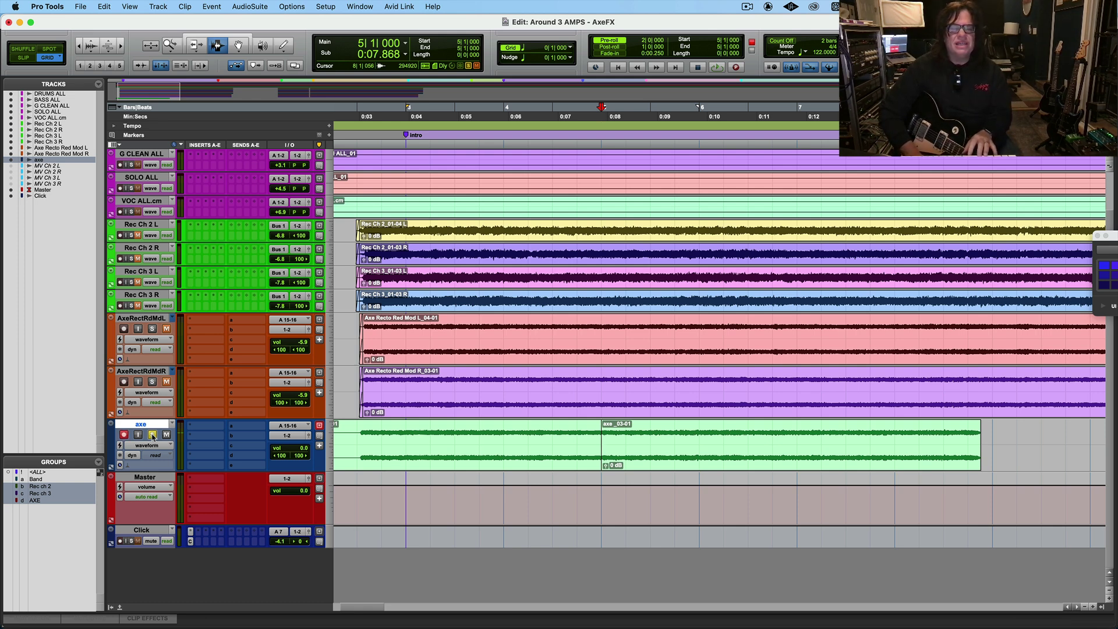
key(space)
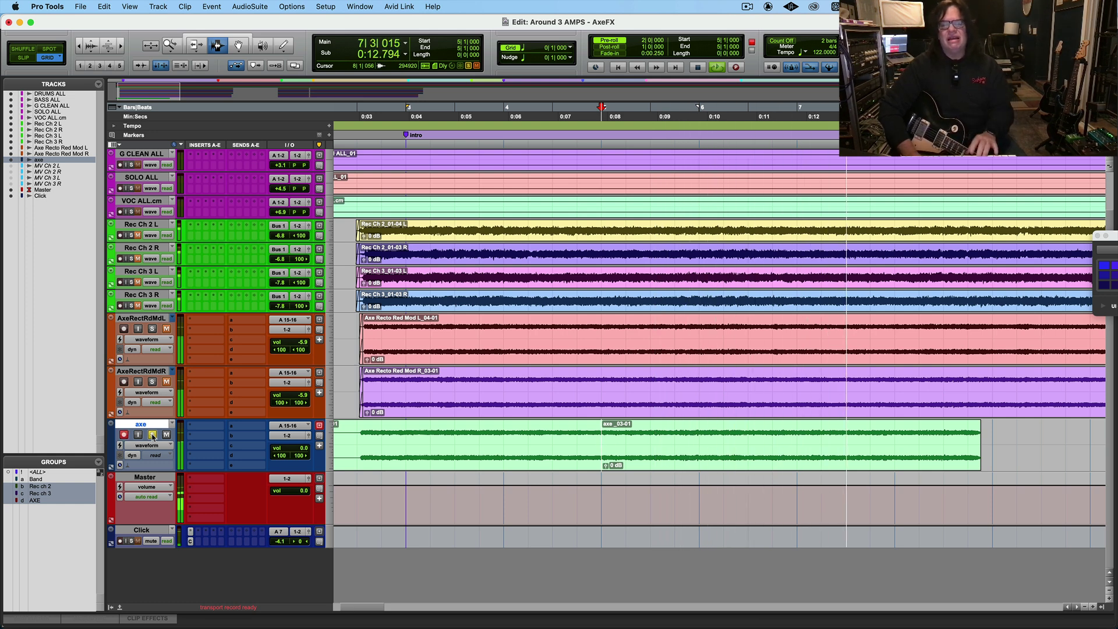
key(space)
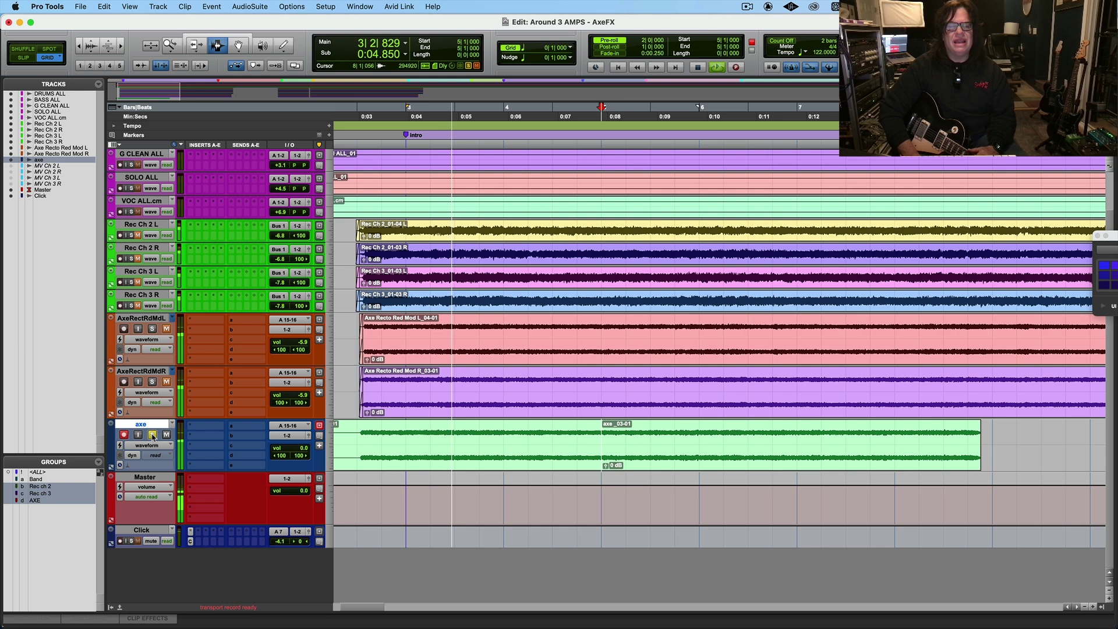
key(space)
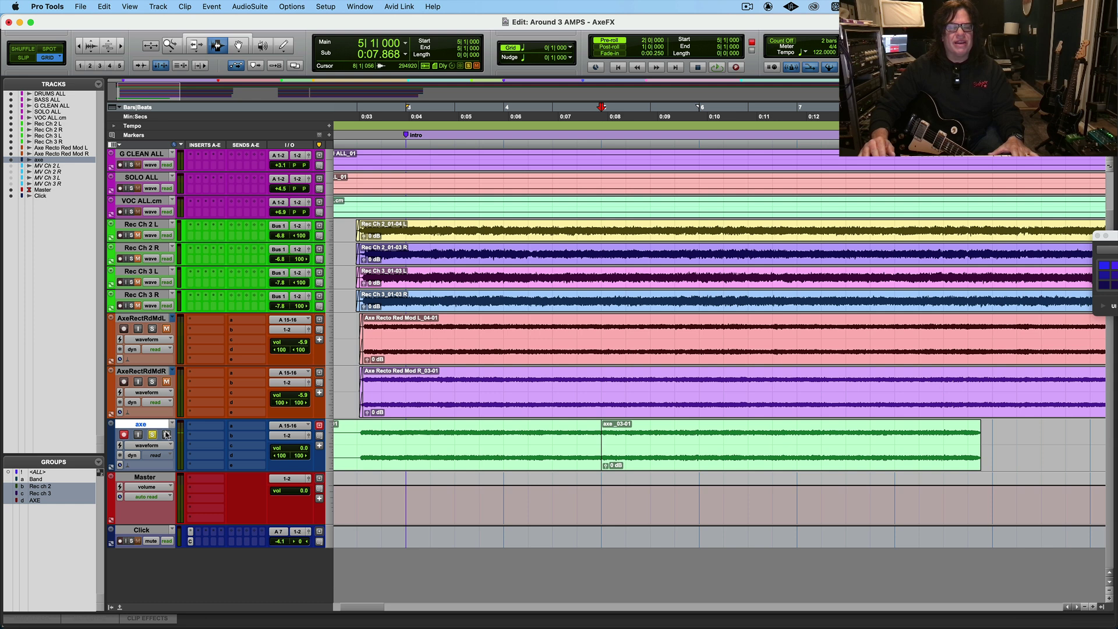
Step: Unsolo the axe track and play the full mix from bar 4
click(152, 434)
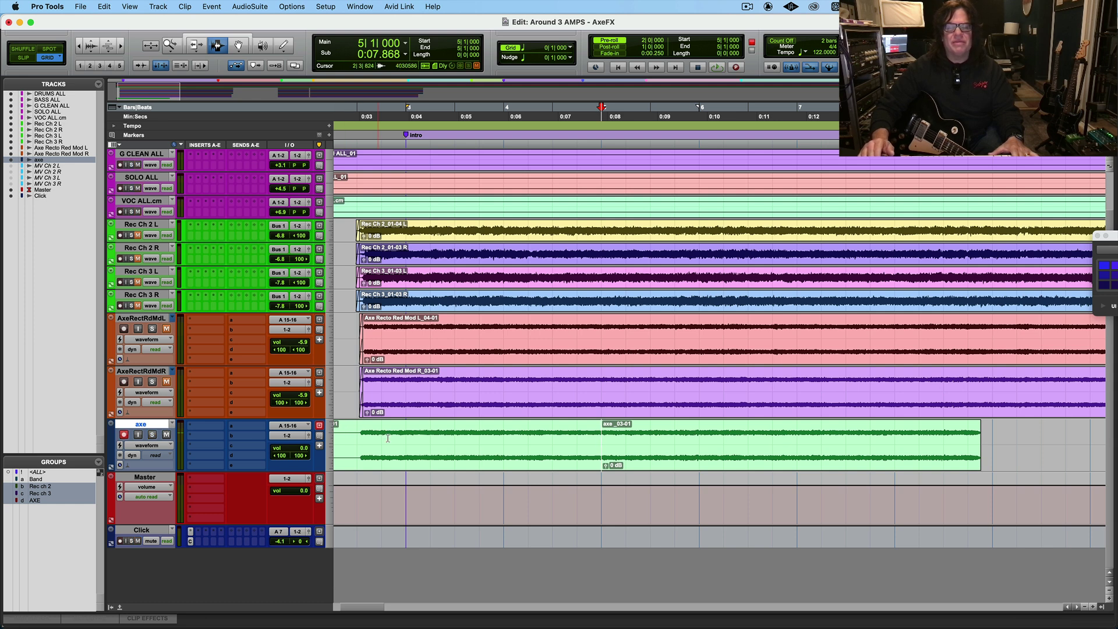
click(502, 444)
key(space)
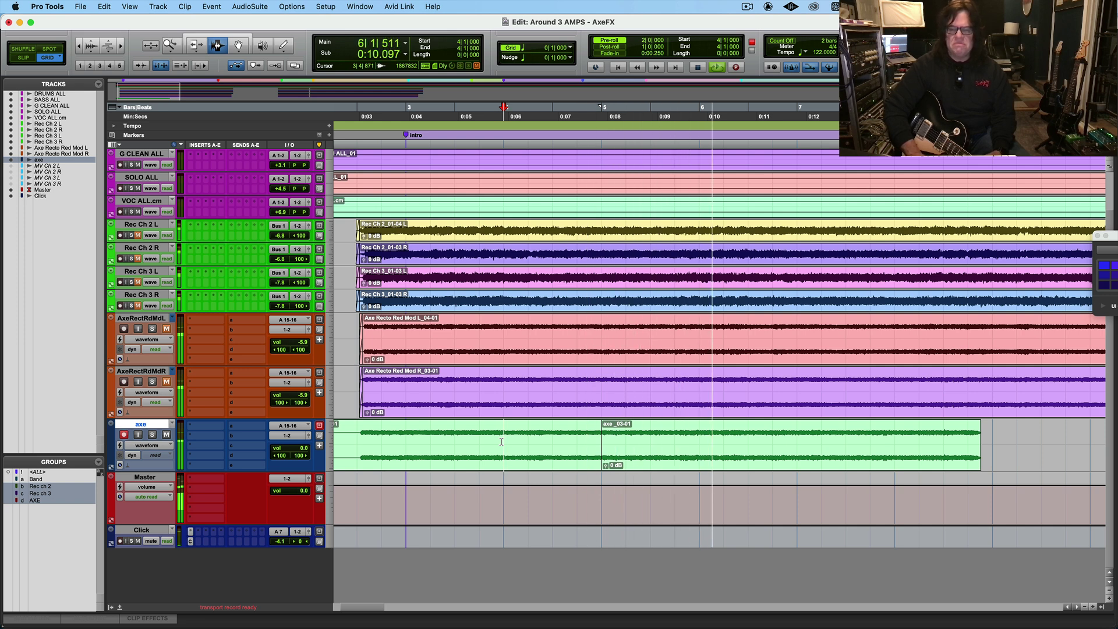
key(space)
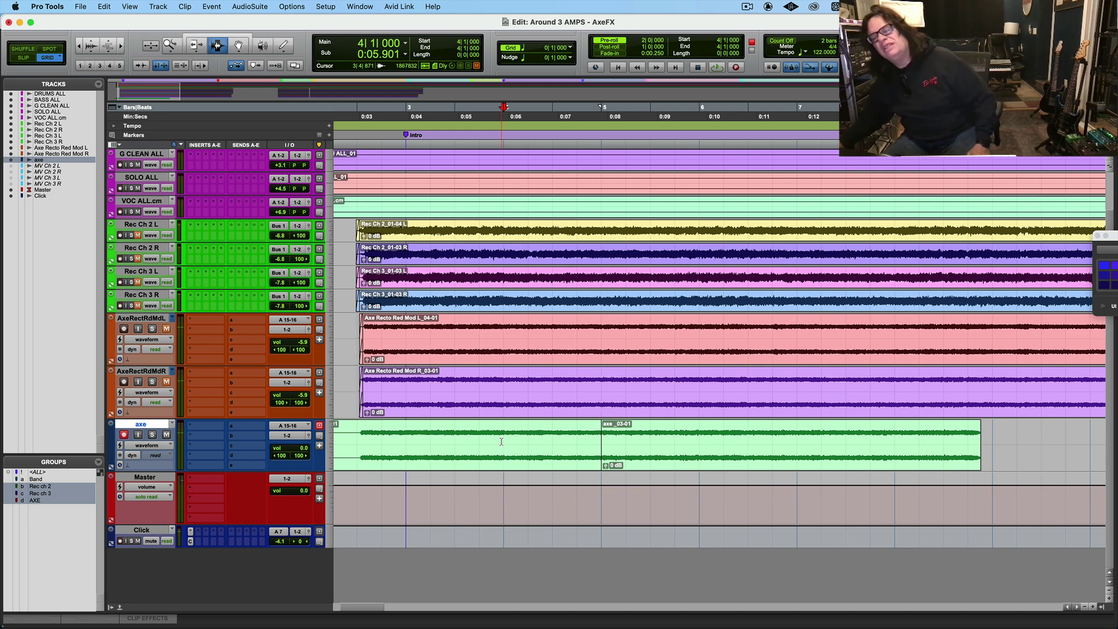
Step: In Axe-Edit III, insert '-bot' after 'top' so preset 0400 reads 'JL Mono Recto top-bot down', and save it
mouse_move(503, 628)
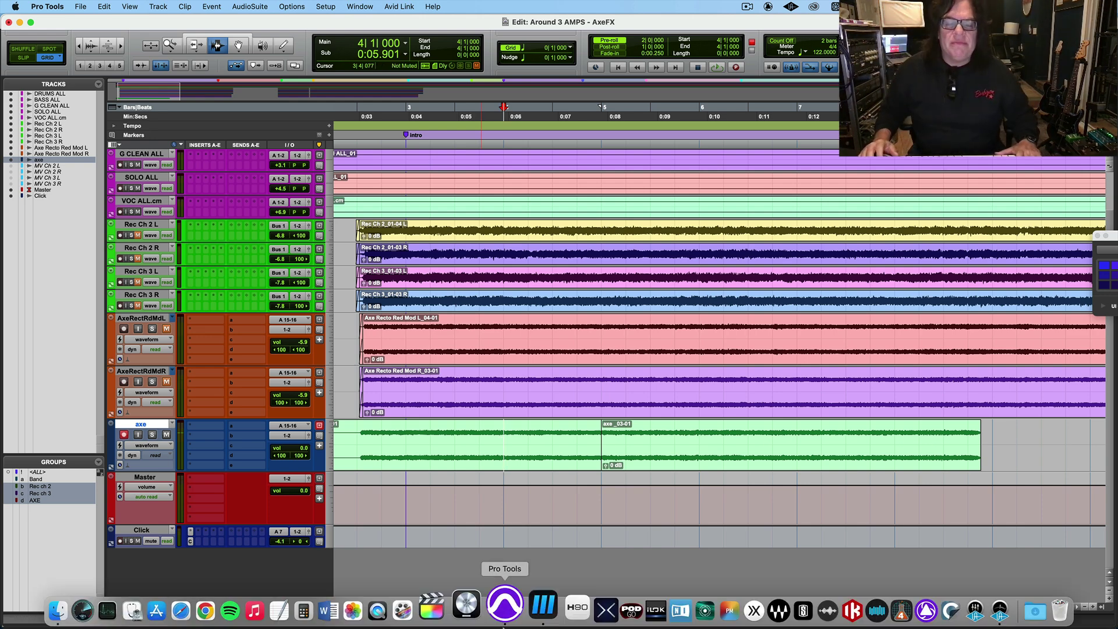
click(531, 608)
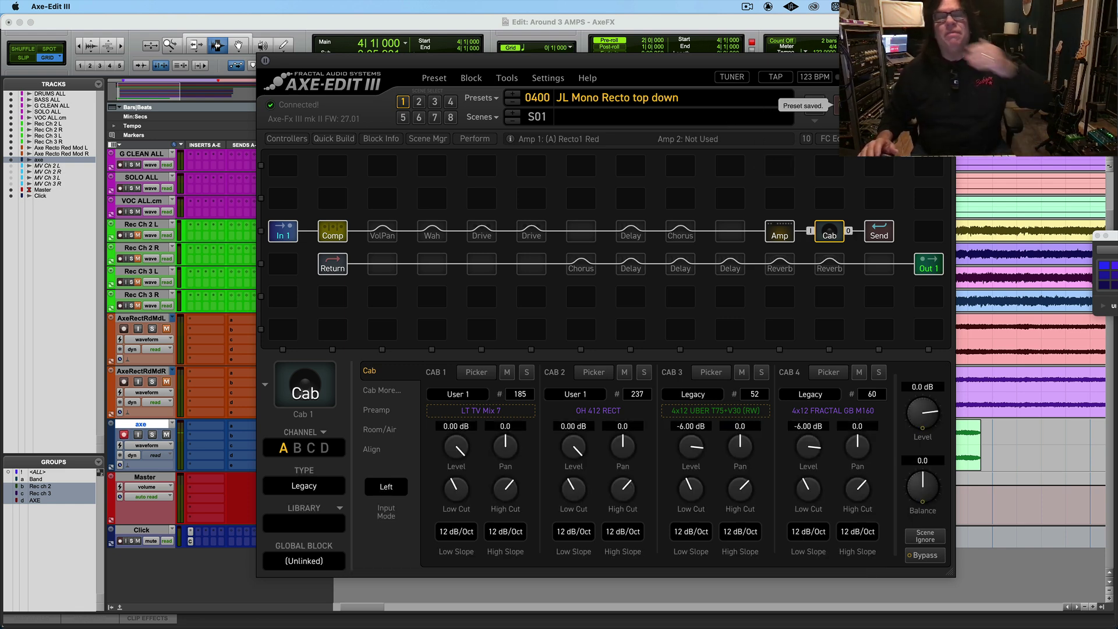
click(638, 98)
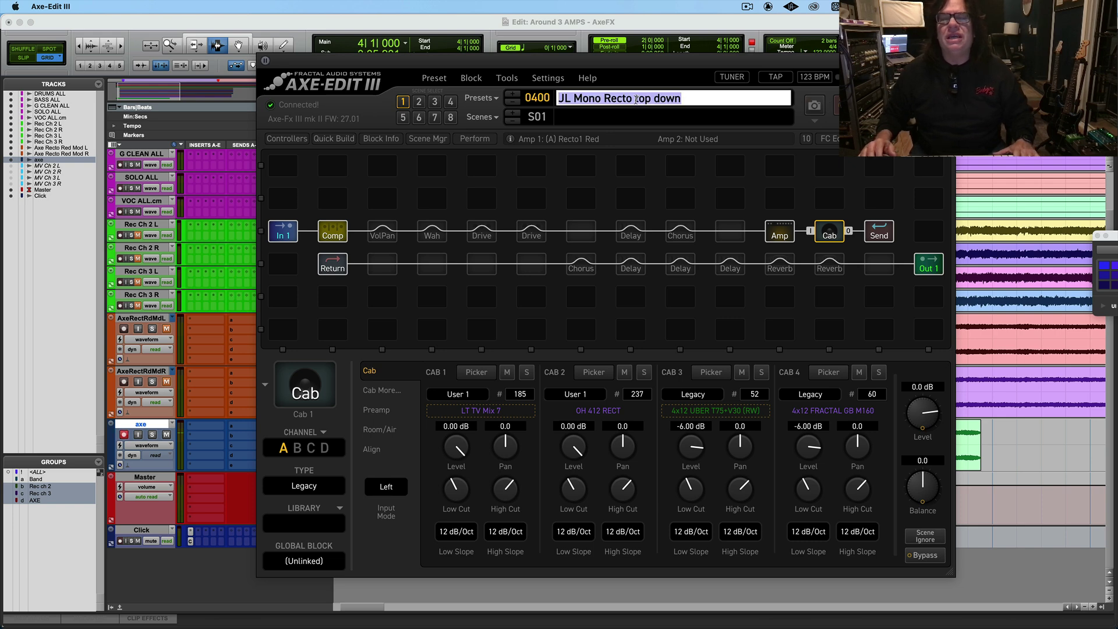
click(639, 98)
click(650, 98)
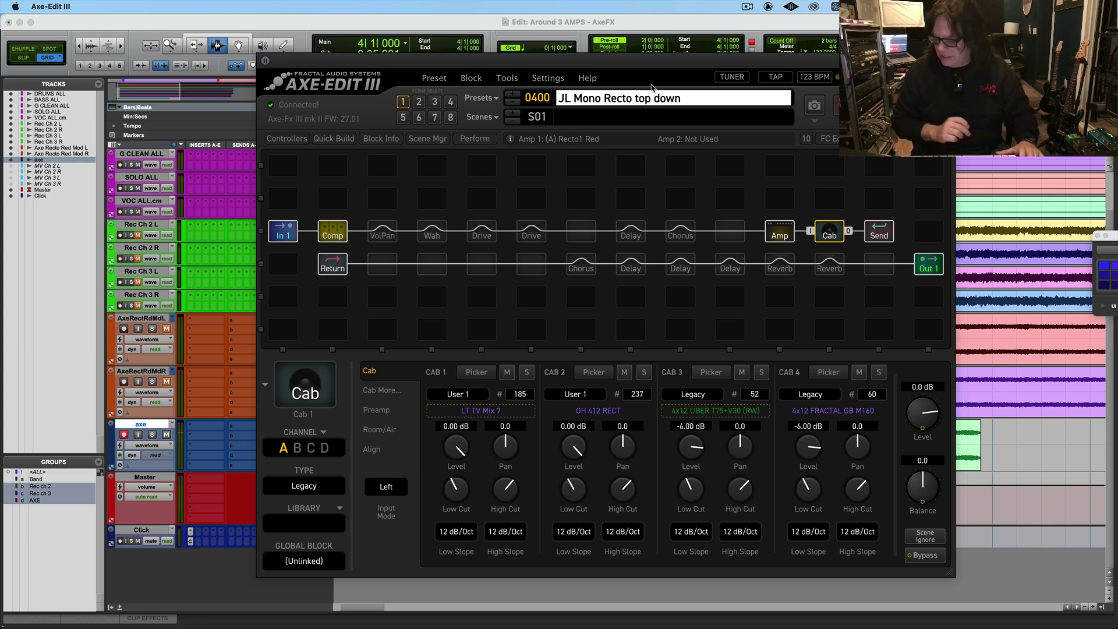
text(-b)
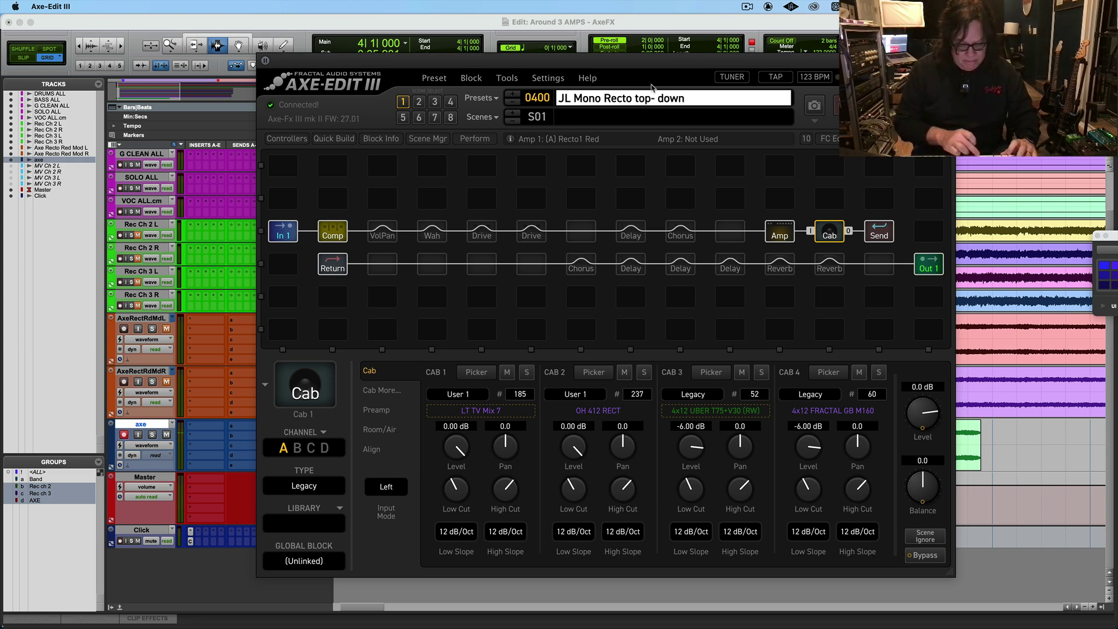
text(ot)
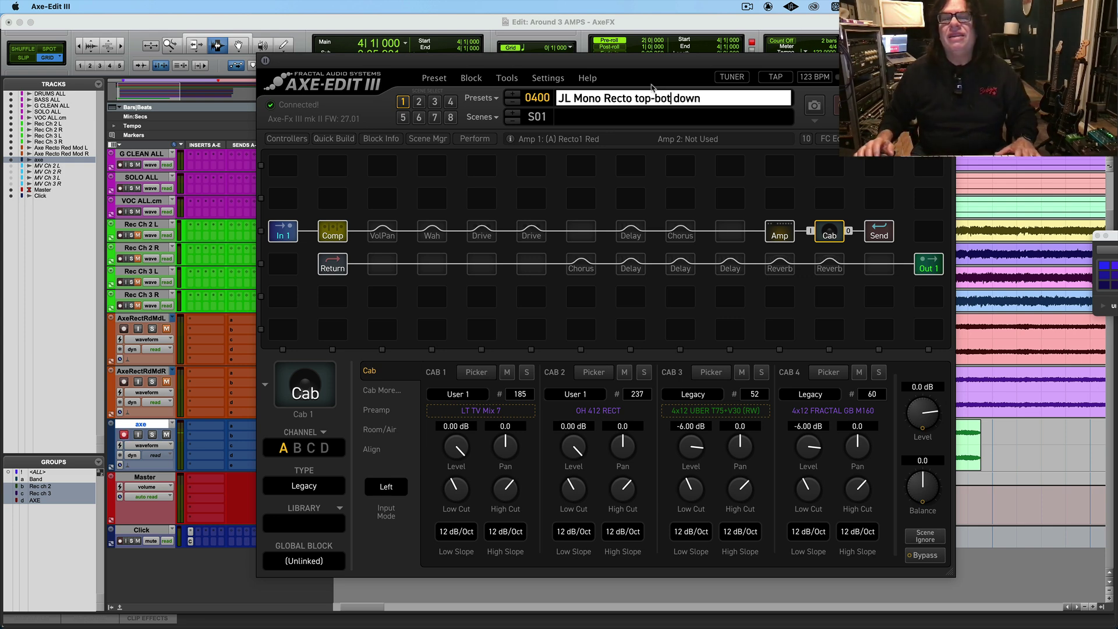
key(Return)
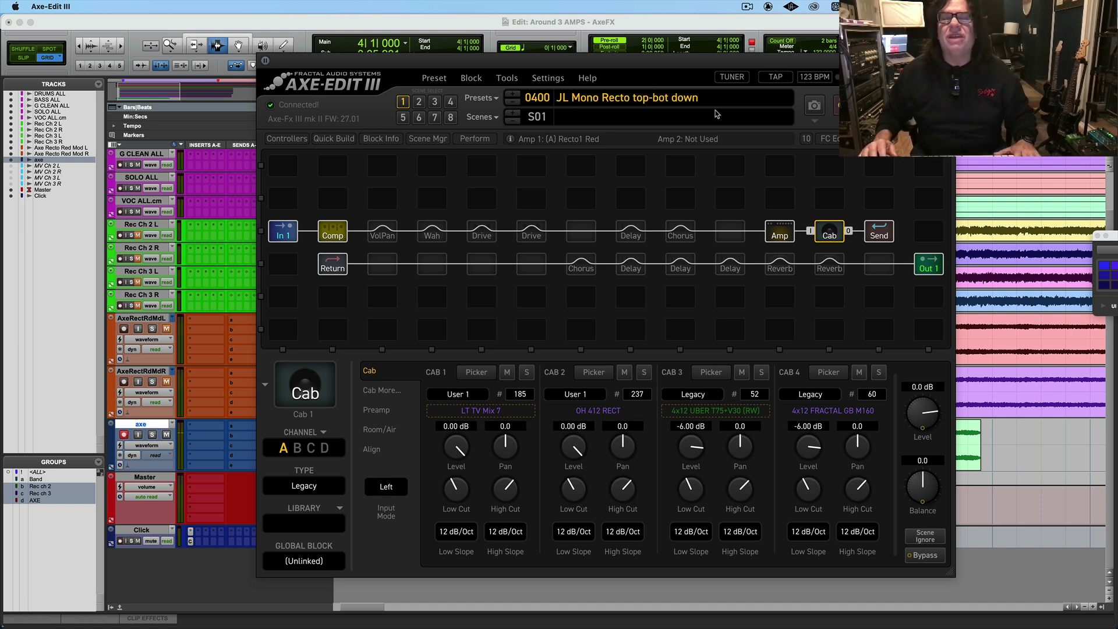
key(super+s)
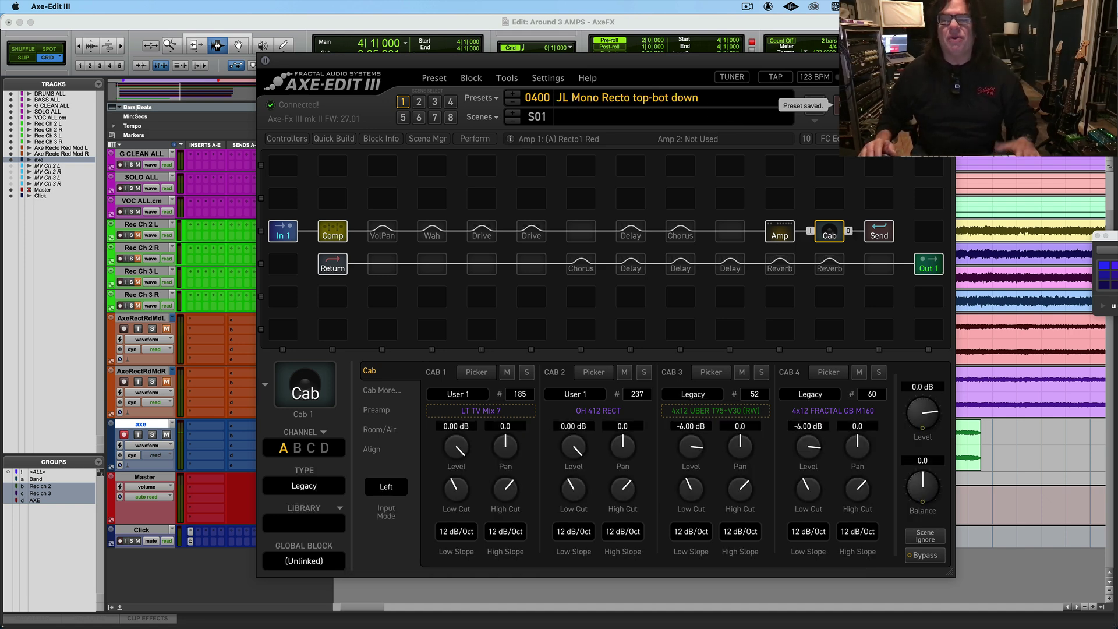
Step: Assign the Purple colour to preset 0400 in the Axe-Edit III preset list, then close the list
click(483, 97)
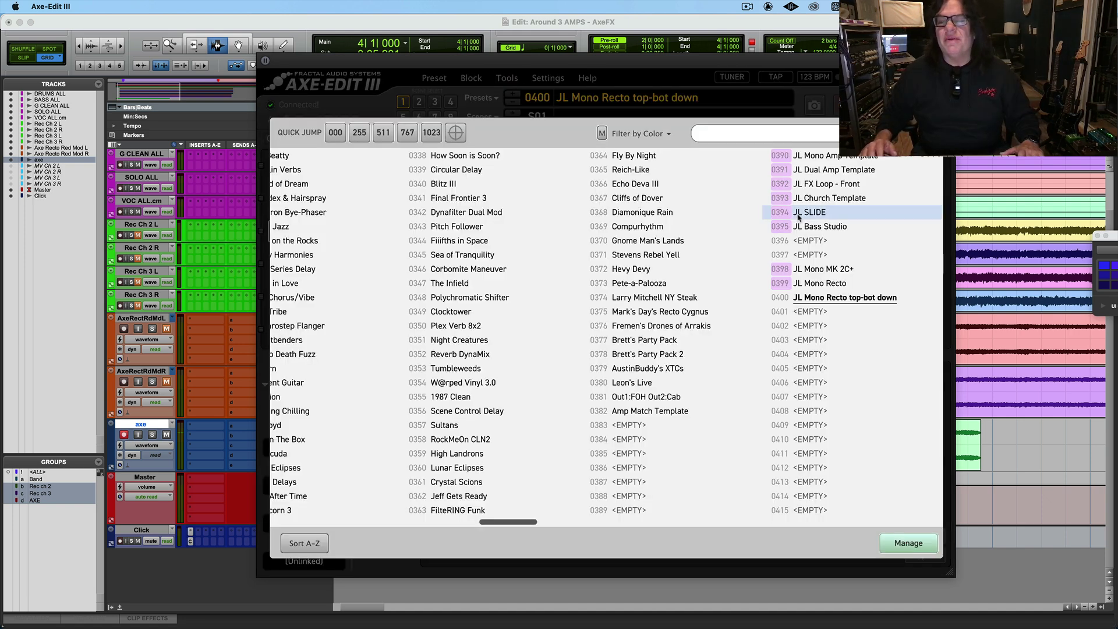
right_click(788, 300)
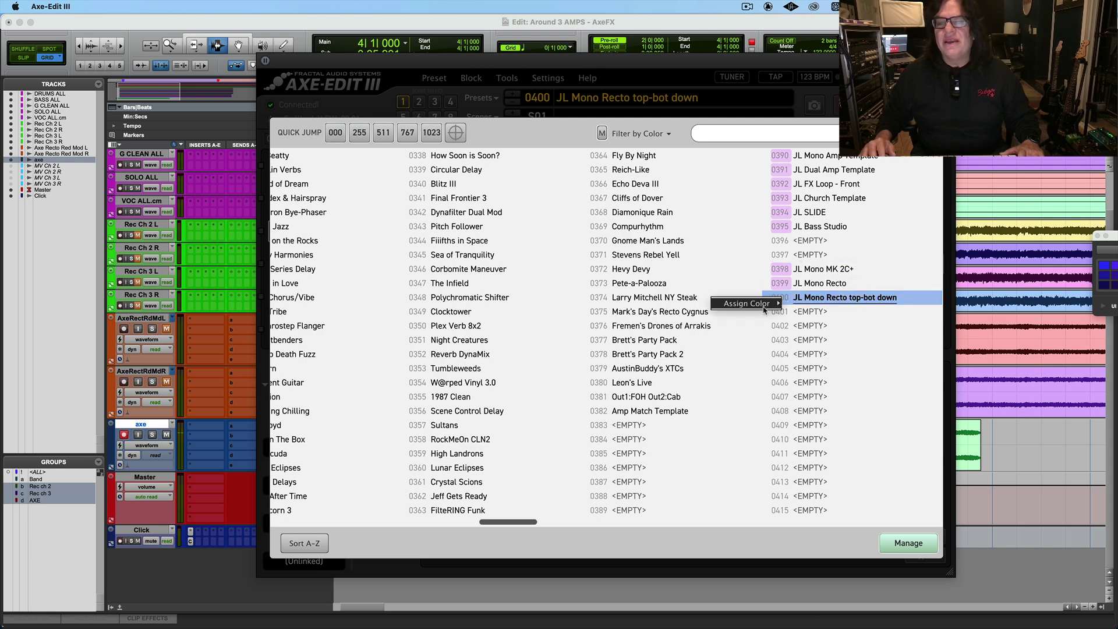
mouse_move(757, 304)
click(810, 369)
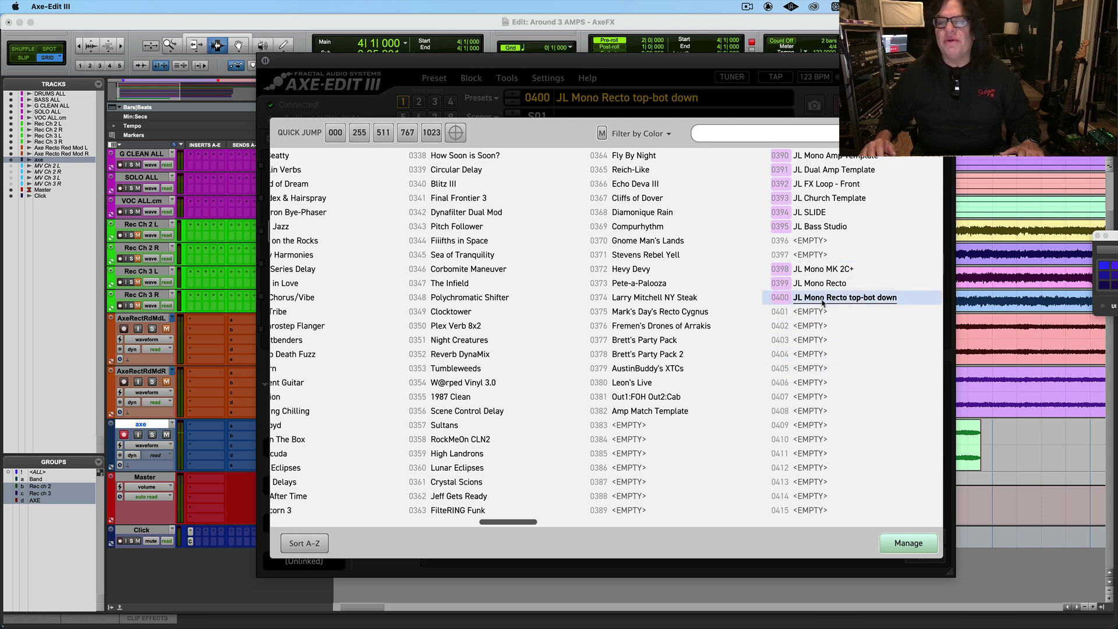
key(Escape)
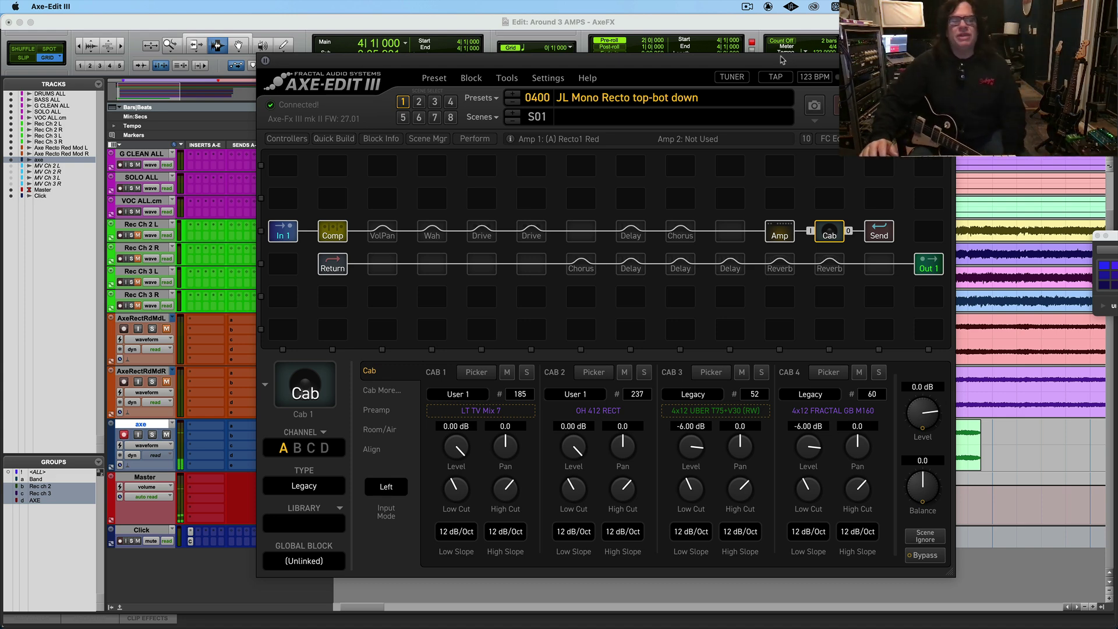
click(172, 436)
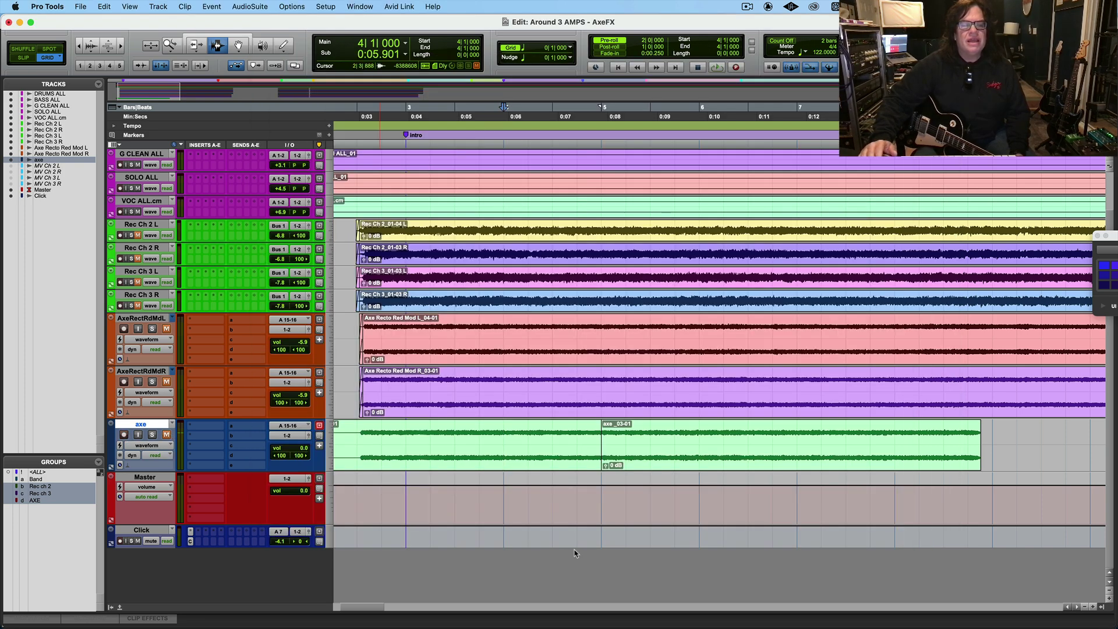
mouse_move(748, 617)
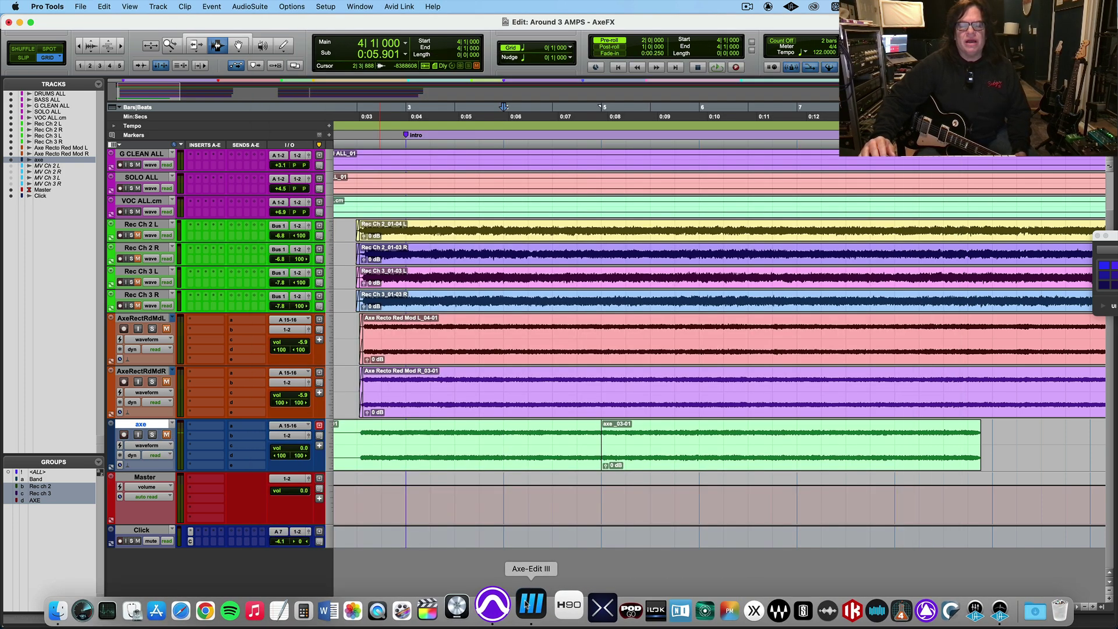
click(526, 606)
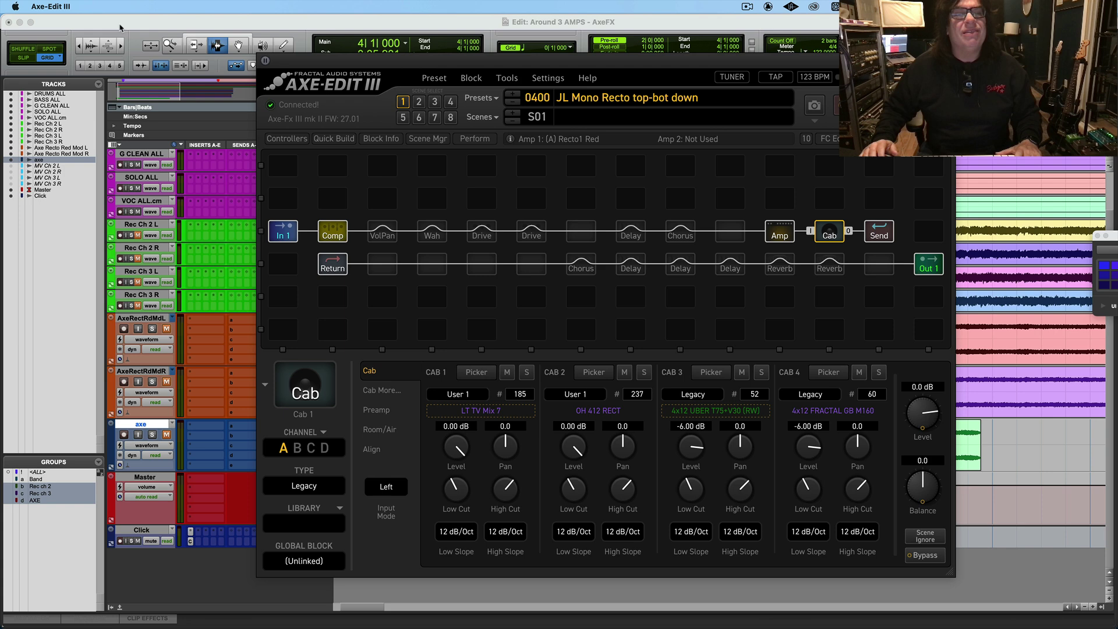
Step: In Pro Tools, zoom the timeline out and play the axe_01-01 and axe_03-01 takes from bar 4, then stop
click(125, 25)
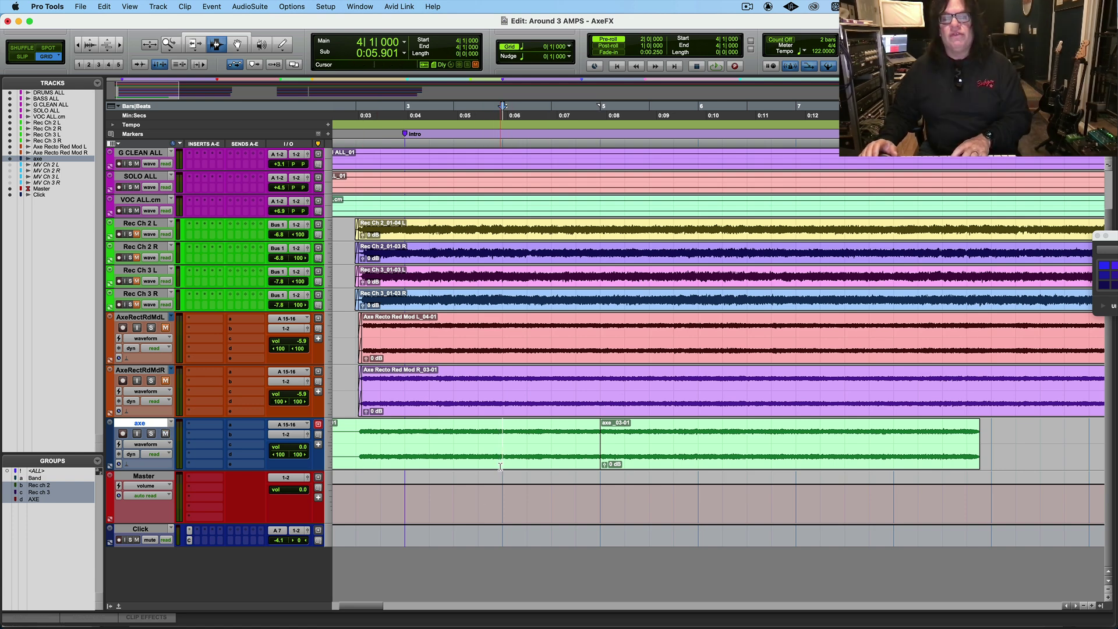
key(super+bracketleft)
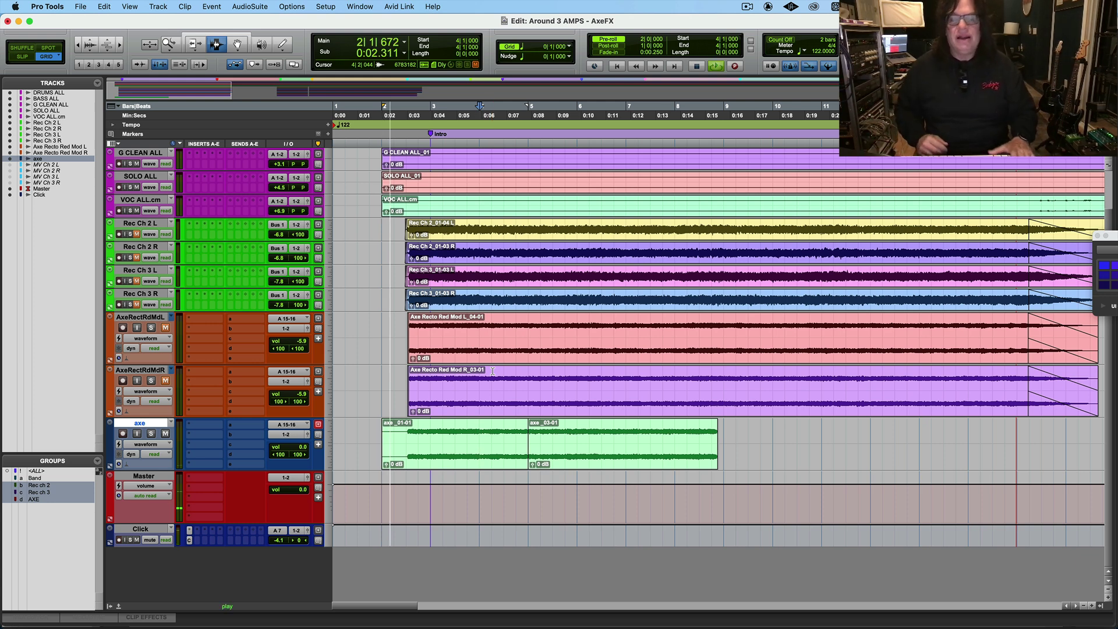
key(space)
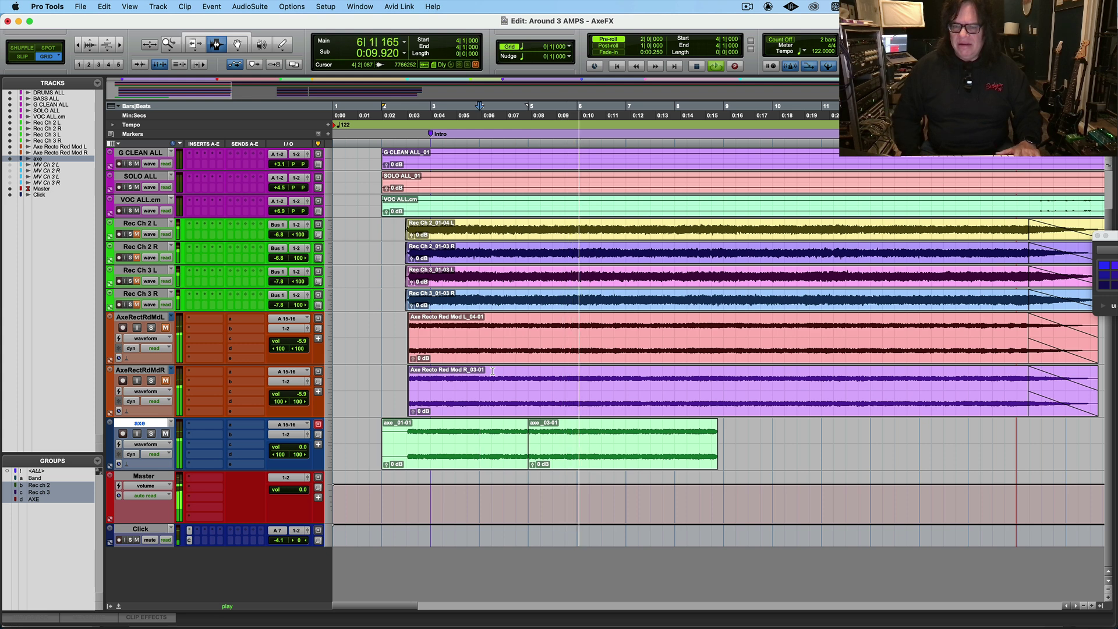
key(space)
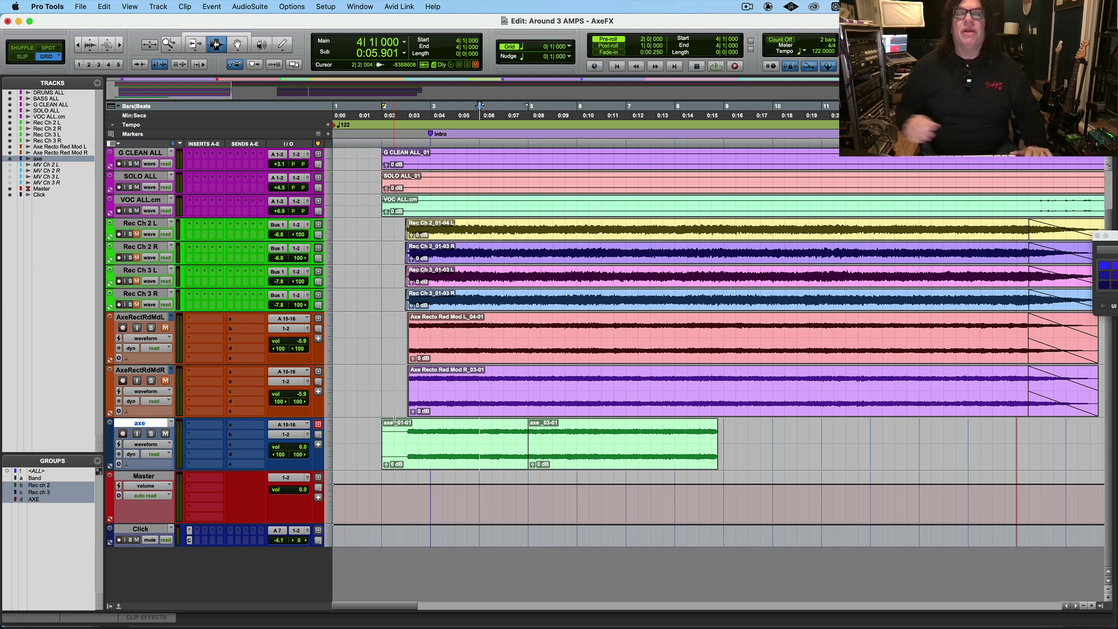
click(747, 7)
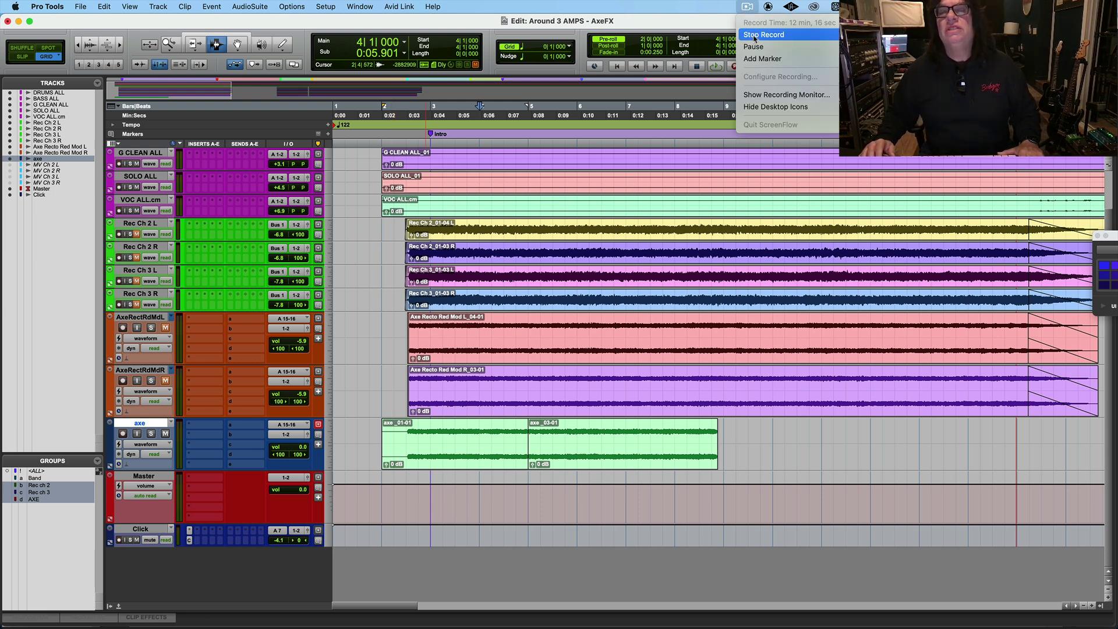